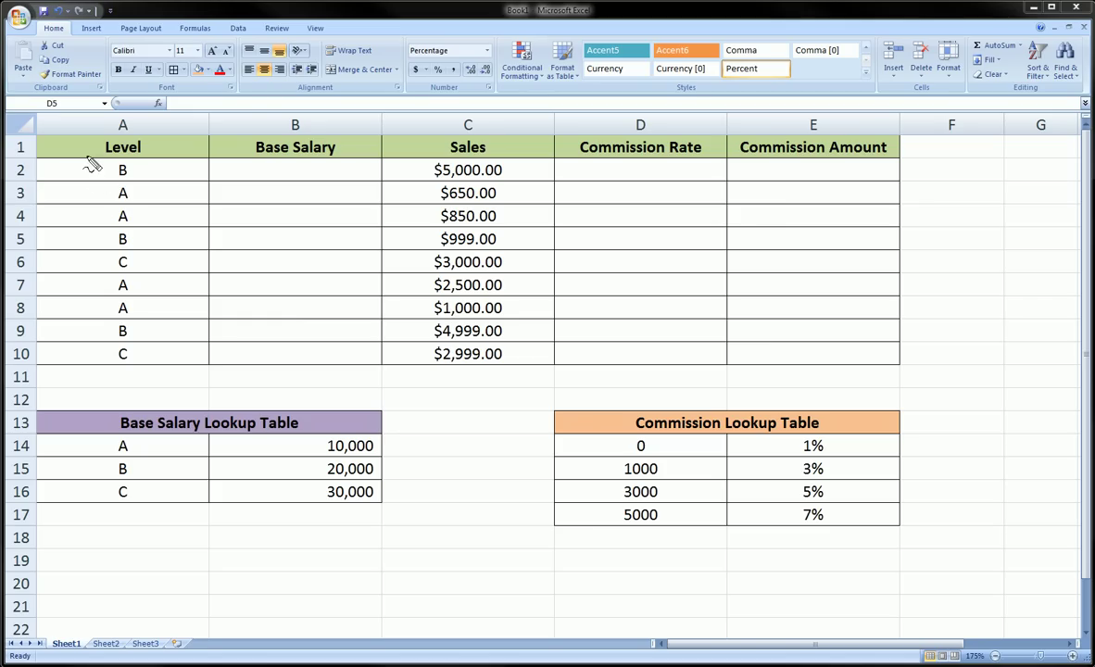
Examine how each Level code relates to the empty Base Salary column and the Base Salary Lookup Table in A14:B16
{"action": "mouse_move", "coordinate": [56, 164]}
{"action": "left_mouse_down"}
{"action": "mouse_move", "coordinate": [130, 161]}
{"action": "mouse_move", "coordinate": [202, 271]}
{"action": "mouse_move", "coordinate": [89, 349]}
{"action": "mouse_move", "coordinate": [71, 164]}
{"action": "mouse_move", "coordinate": [130, 174]}
{"action": "mouse_move", "coordinate": [108, 197]}
{"action": "mouse_move", "coordinate": [123, 219]}
{"action": "left_mouse_up"}
{"action": "key", "text": "Escape"}
{"action": "key", "text": "Escape"}
{"action": "mouse_move", "coordinate": [122, 435]}
{"action": "left_mouse_down"}
{"action": "mouse_move", "coordinate": [146, 491]}
{"action": "mouse_move", "coordinate": [97, 463]}
{"action": "mouse_move", "coordinate": [134, 426]}
{"action": "left_mouse_up"}
{"action": "key", "text": "Escape"}
{"action": "mouse_move", "coordinate": [245, 157]}
{"action": "left_mouse_down"}
{"action": "mouse_move", "coordinate": [354, 223]}
{"action": "mouse_move", "coordinate": [367, 361]}
{"action": "mouse_move", "coordinate": [273, 381]}
{"action": "mouse_move", "coordinate": [239, 249]}
{"action": "mouse_move", "coordinate": [245, 156]}
{"action": "left_mouse_up"}
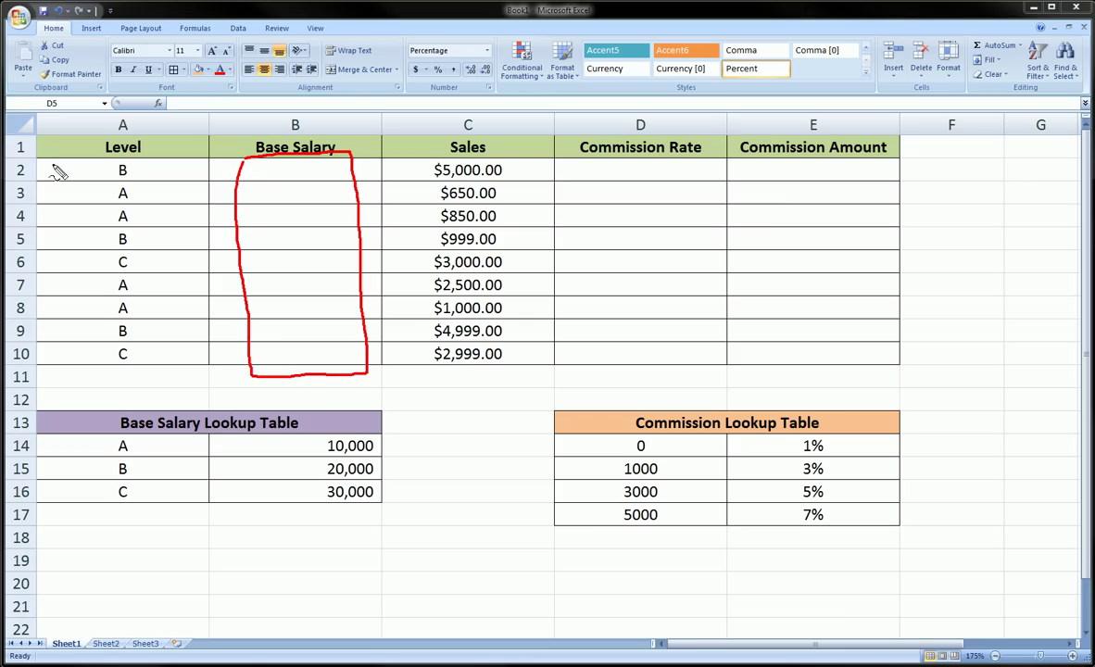
{"action": "mouse_move", "coordinate": [53, 170]}
{"action": "left_mouse_down"}
{"action": "mouse_move", "coordinate": [26, 170]}
{"action": "mouse_move", "coordinate": [46, 193]}
{"action": "mouse_move", "coordinate": [51, 238]}
{"action": "left_mouse_up"}
{"action": "key", "text": "Escape"}
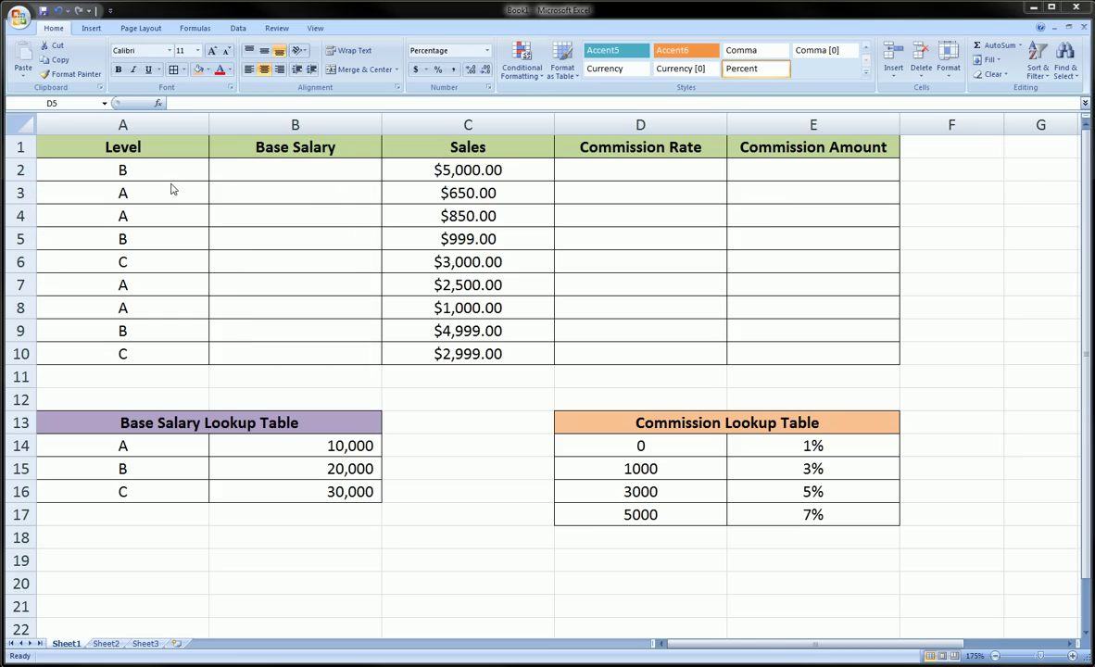
{"action": "mouse_move", "coordinate": [249, 159]}
{"action": "left_mouse_down"}
{"action": "mouse_move", "coordinate": [352, 176]}
{"action": "mouse_move", "coordinate": [292, 185]}
{"action": "mouse_move", "coordinate": [245, 167]}
{"action": "left_mouse_up"}
{"action": "mouse_move", "coordinate": [99, 162]}
{"action": "left_mouse_down"}
{"action": "mouse_move", "coordinate": [148, 180]}
{"action": "mouse_move", "coordinate": [100, 182]}
{"action": "left_mouse_up"}
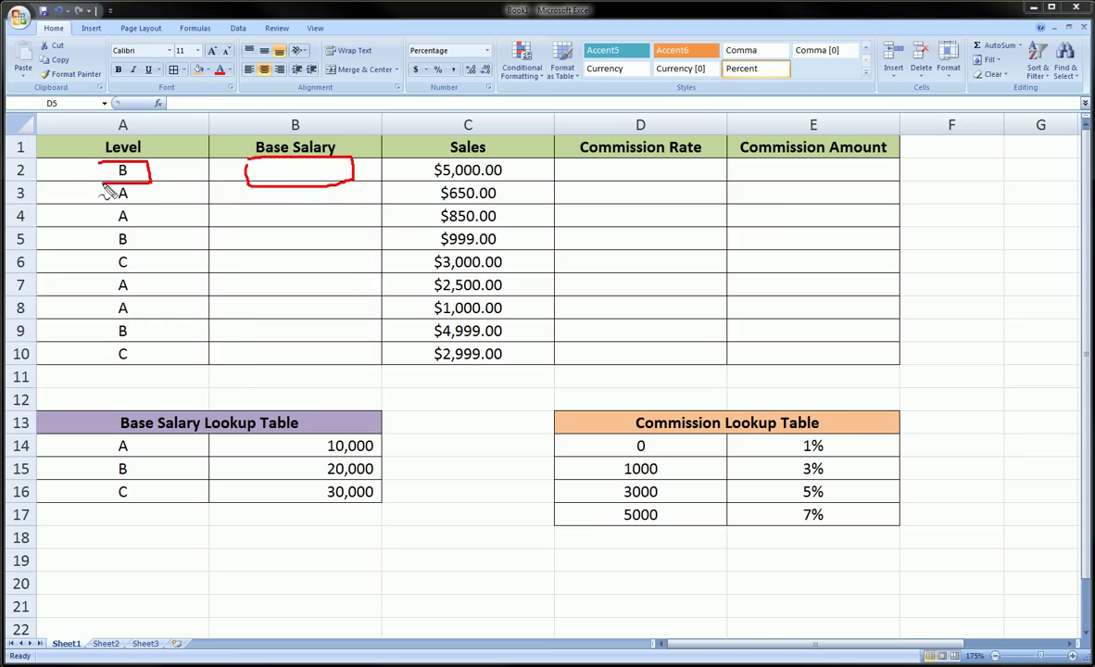
{"action": "mouse_move", "coordinate": [91, 398]}
{"action": "left_mouse_down"}
{"action": "mouse_move", "coordinate": [381, 387]}
{"action": "mouse_move", "coordinate": [398, 522]}
{"action": "mouse_move", "coordinate": [80, 521]}
{"action": "mouse_move", "coordinate": [72, 384]}
{"action": "mouse_move", "coordinate": [62, 407]}
{"action": "mouse_move", "coordinate": [108, 448]}
{"action": "mouse_move", "coordinate": [94, 463]}
{"action": "mouse_move", "coordinate": [108, 476]}
{"action": "mouse_move", "coordinate": [93, 487]}
{"action": "mouse_move", "coordinate": [106, 491]}
{"action": "mouse_move", "coordinate": [98, 499]}
{"action": "left_mouse_up"}
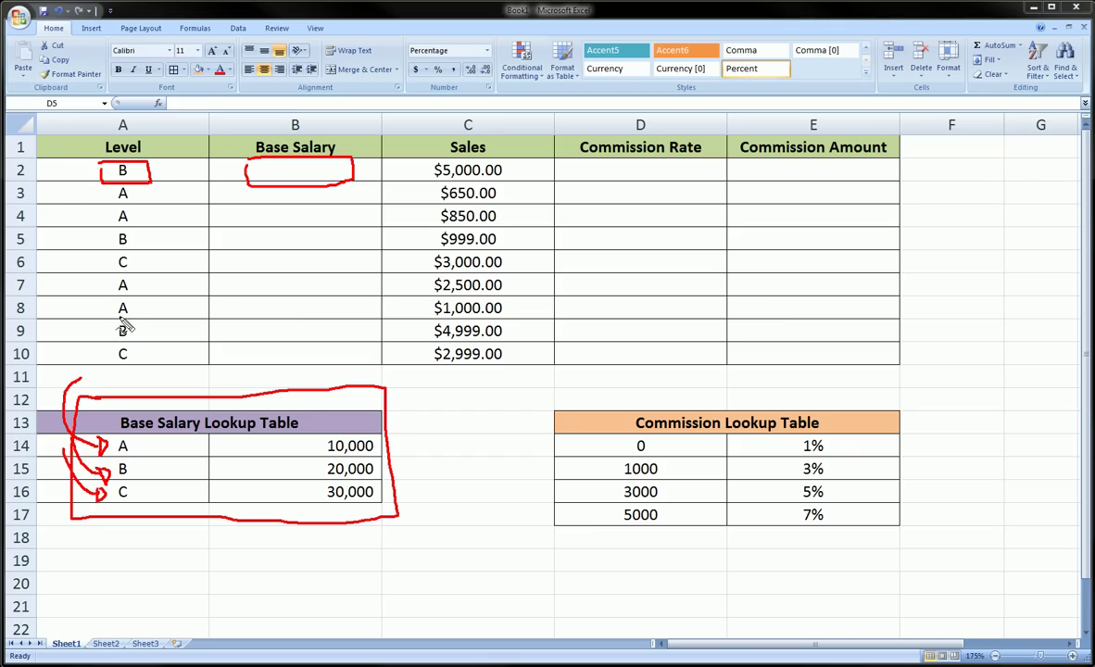
{"action": "key", "text": "Escape"}
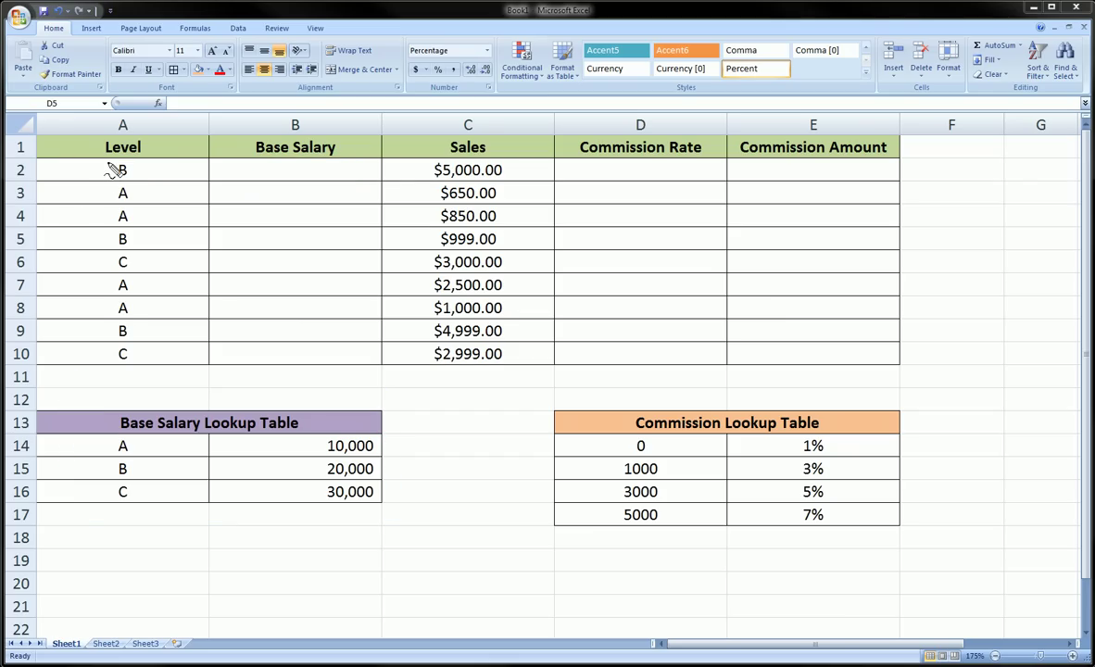
{"action": "mouse_move", "coordinate": [109, 167]}
{"action": "left_mouse_down"}
{"action": "mouse_move", "coordinate": [142, 171]}
{"action": "mouse_move", "coordinate": [123, 188]}
{"action": "left_mouse_up"}
{"action": "key", "text": "Escape"}
{"action": "mouse_move", "coordinate": [262, 170]}
{"action": "left_mouse_down"}
{"action": "mouse_move", "coordinate": [258, 184]}
{"action": "mouse_move", "coordinate": [348, 175]}
{"action": "mouse_move", "coordinate": [315, 164]}
{"action": "mouse_move", "coordinate": [88, 175]}
{"action": "mouse_move", "coordinate": [76, 448]}
{"action": "mouse_move", "coordinate": [98, 516]}
{"action": "mouse_move", "coordinate": [321, 536]}
{"action": "mouse_move", "coordinate": [402, 441]}
{"action": "mouse_move", "coordinate": [87, 434]}
{"action": "mouse_move", "coordinate": [54, 456]}
{"action": "mouse_move", "coordinate": [71, 442]}
{"action": "mouse_move", "coordinate": [100, 474]}
{"action": "mouse_move", "coordinate": [134, 486]}
{"action": "mouse_move", "coordinate": [114, 471]}
{"action": "mouse_move", "coordinate": [277, 471]}
{"action": "mouse_move", "coordinate": [268, 475]}
{"action": "left_mouse_up"}
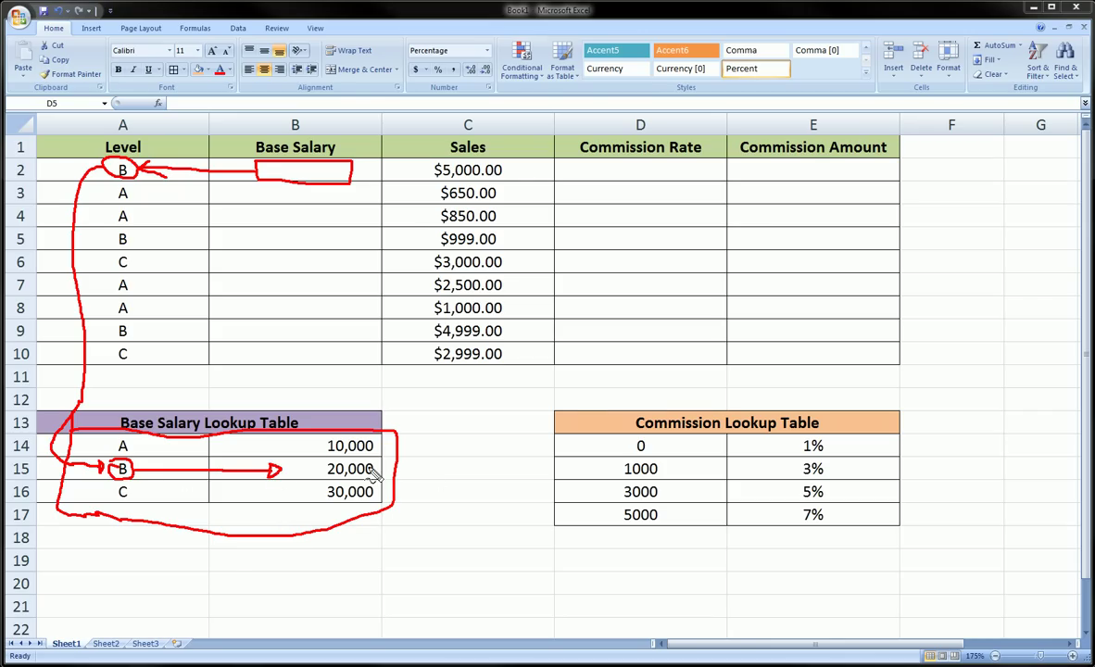
{"action": "mouse_move", "coordinate": [320, 456]}
{"action": "left_mouse_down"}
{"action": "mouse_move", "coordinate": [394, 476]}
{"action": "mouse_move", "coordinate": [317, 458]}
{"action": "left_mouse_up"}
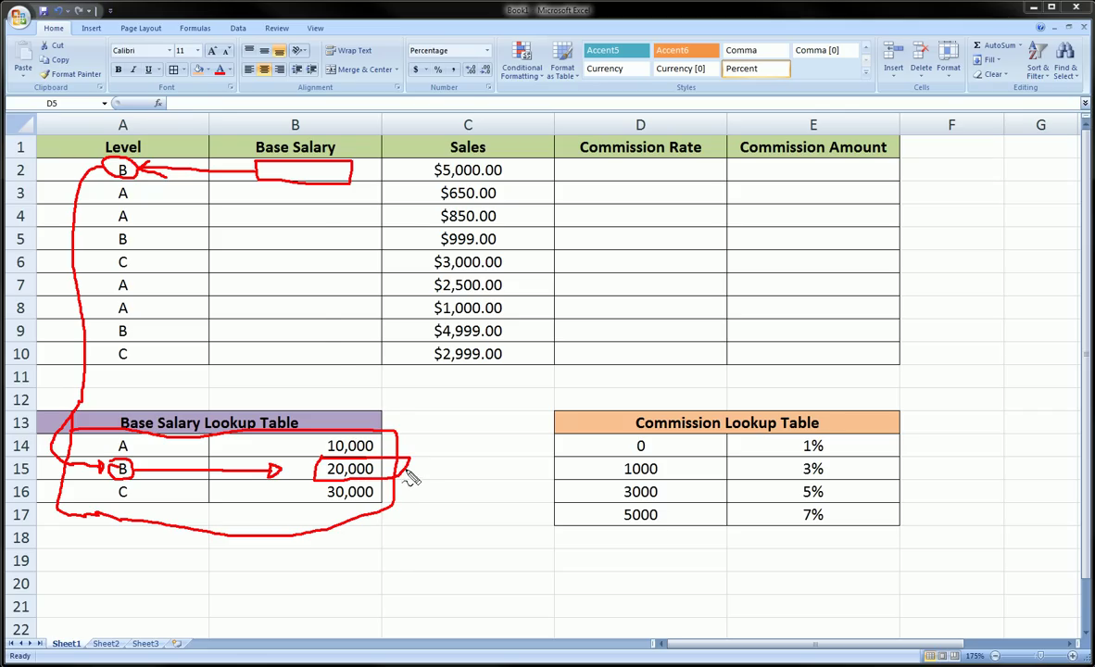
{"action": "mouse_move", "coordinate": [410, 462]}
{"action": "left_mouse_down"}
{"action": "mouse_move", "coordinate": [389, 399]}
{"action": "mouse_move", "coordinate": [318, 323]}
{"action": "mouse_move", "coordinate": [313, 184]}
{"action": "mouse_move", "coordinate": [323, 186]}
{"action": "mouse_move", "coordinate": [273, 179]}
{"action": "mouse_move", "coordinate": [280, 165]}
{"action": "mouse_move", "coordinate": [290, 180]}
{"action": "mouse_move", "coordinate": [337, 176]}
{"action": "left_mouse_up"}
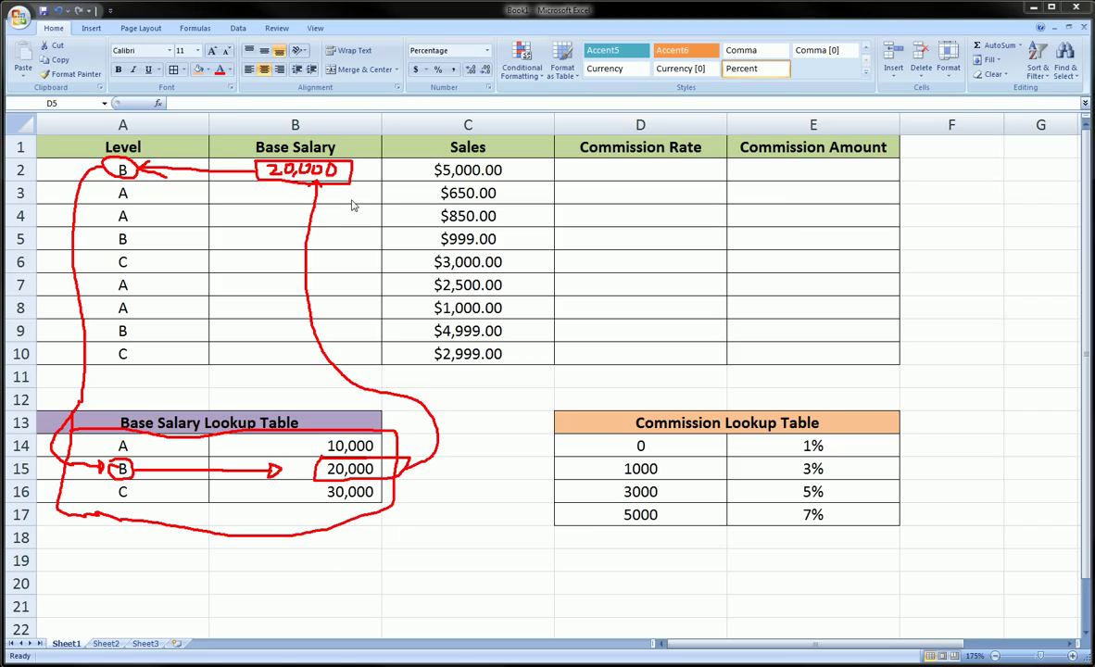
{"action": "key", "text": "Escape"}
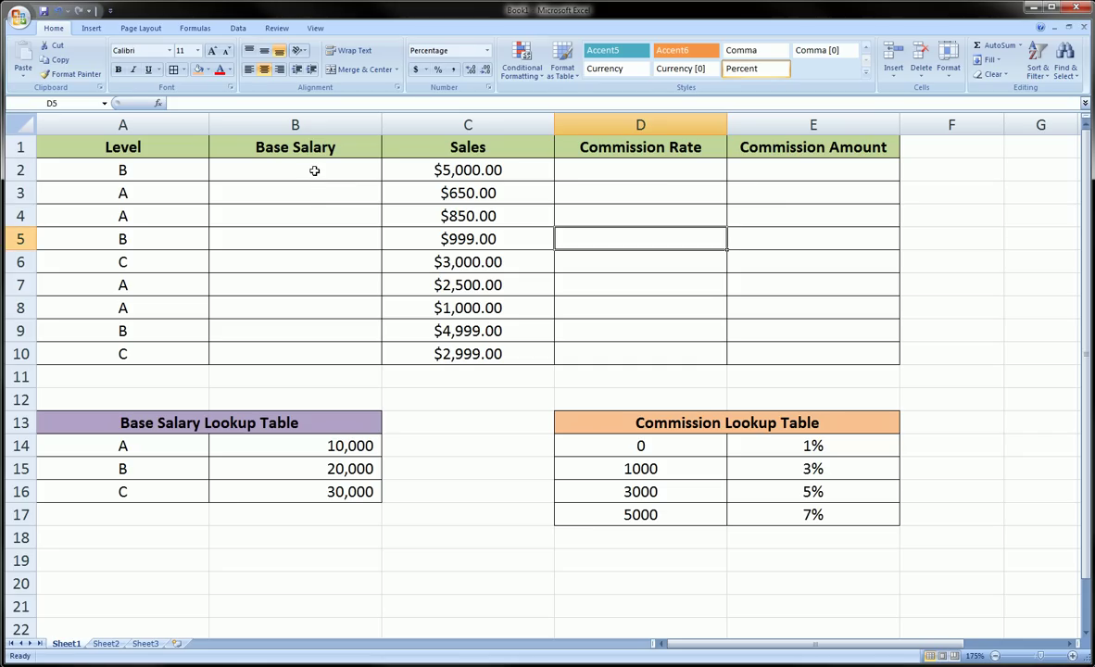
Start a VLOOKUP formula in cell B2 with A2 as the lookup value
{"action": "left_click", "coordinate": [315, 173]}
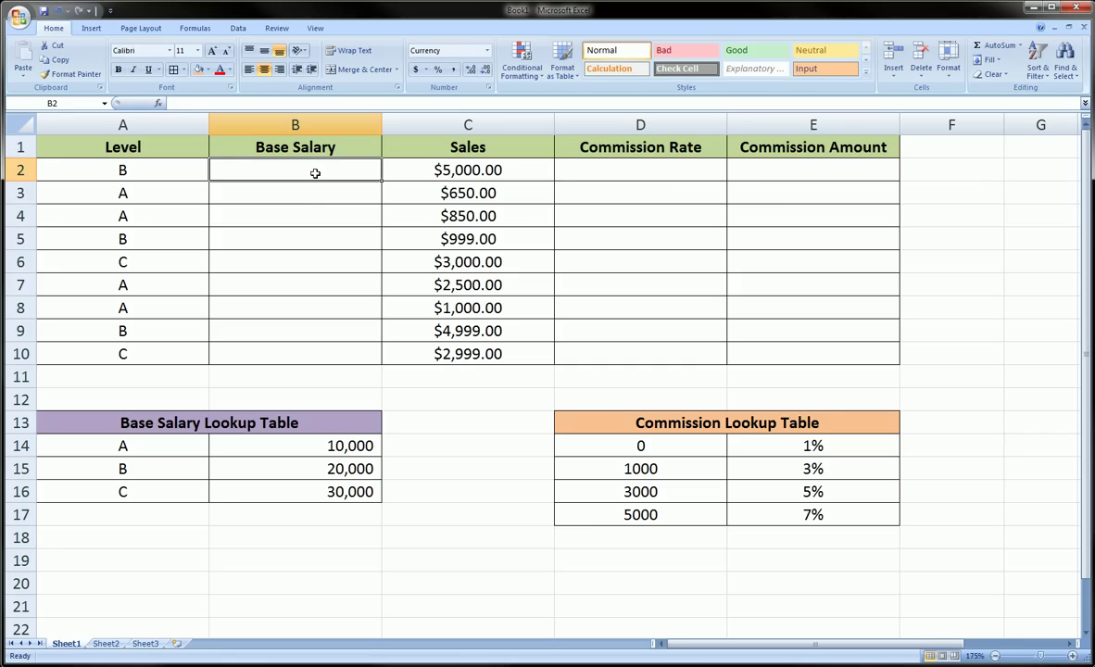
{"action": "type", "text": "=vlook"}
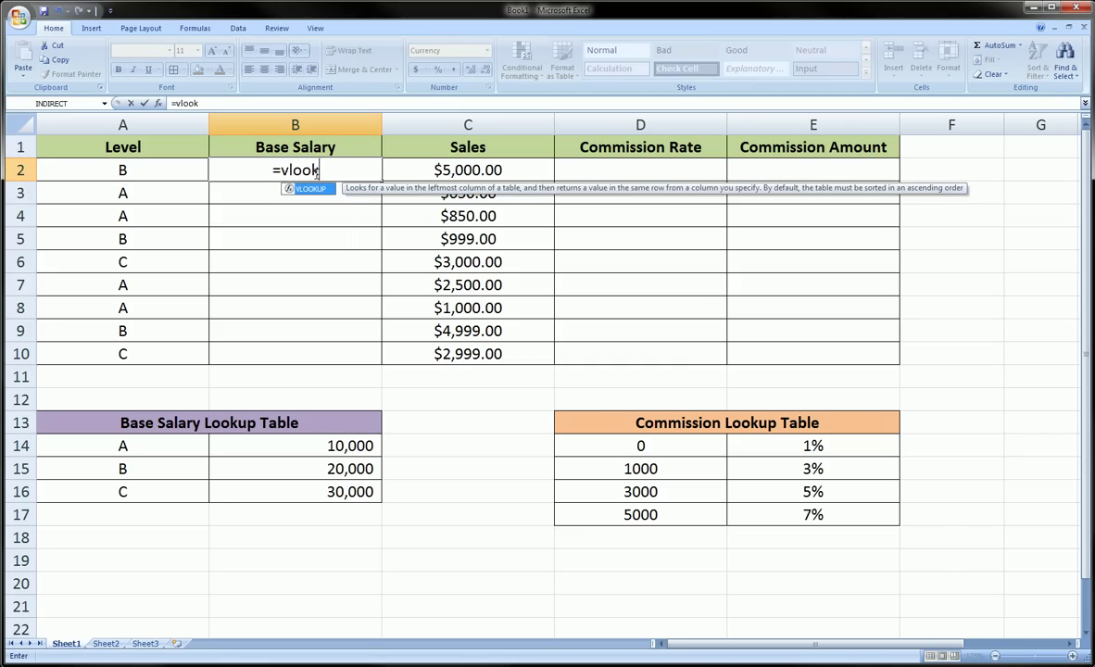
{"action": "type", "text": "up("}
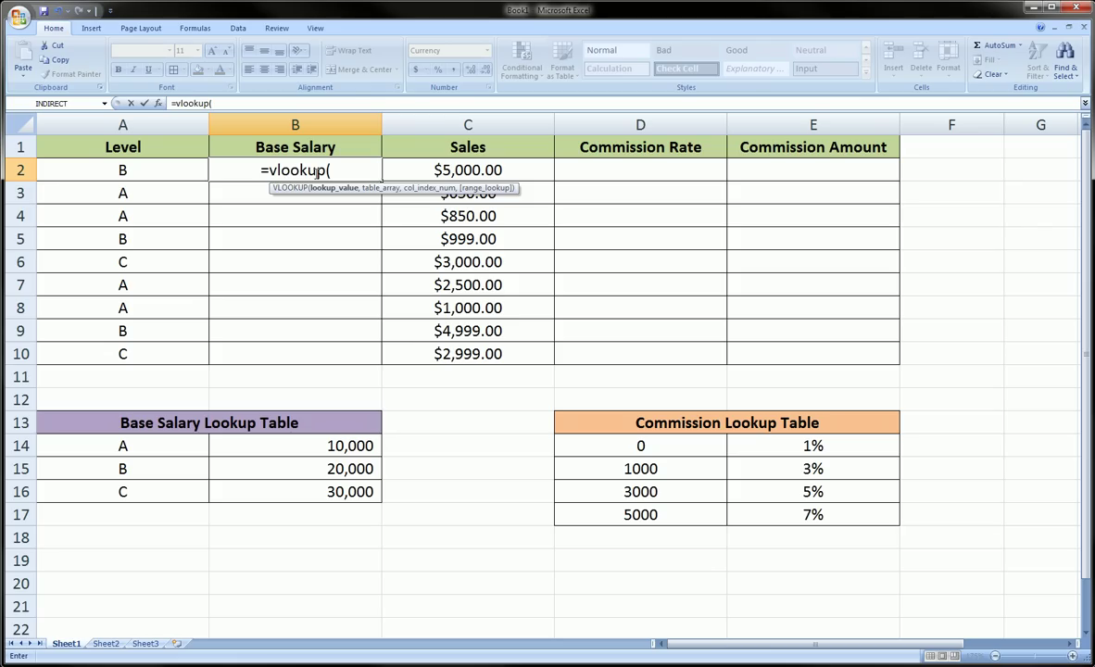
{"action": "left_click", "coordinate": [141, 175]}
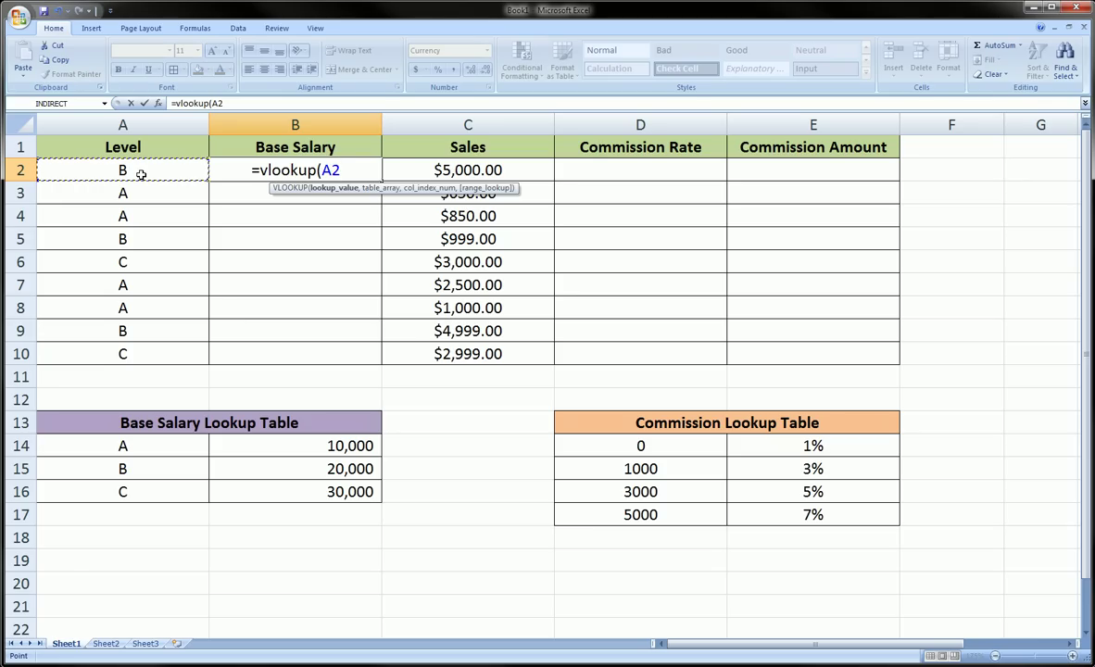
{"action": "type", "text": ","}
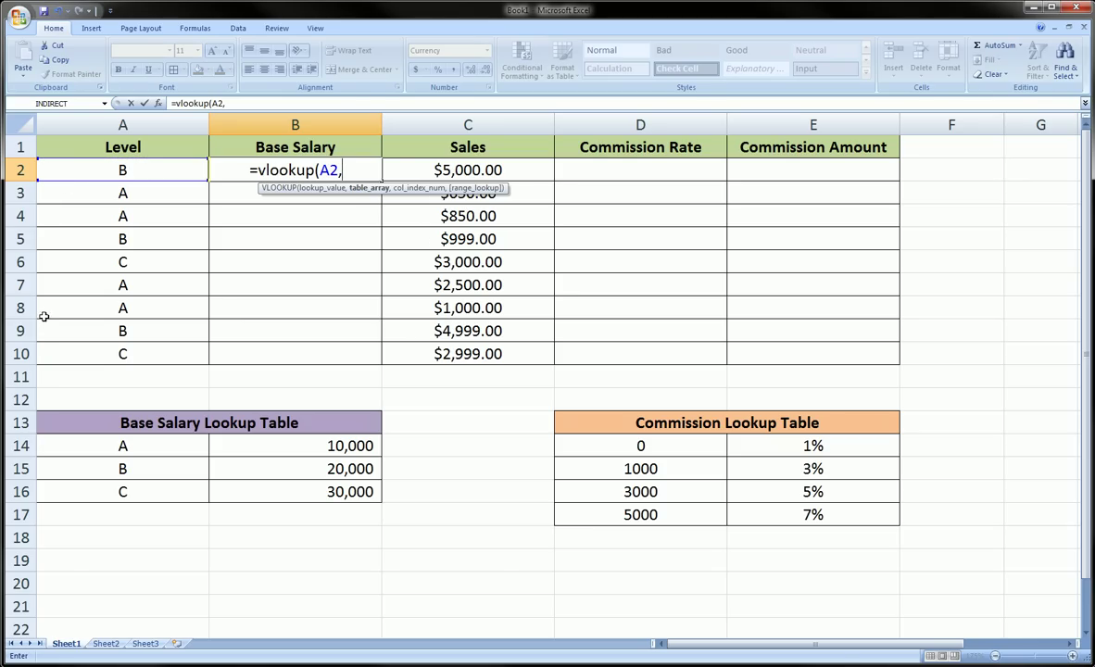
Set the formula's table array to the Base Salary Lookup Table as the absolute range $A$14:$B$16
{"action": "left_click_drag", "start_coordinate": [74, 450], "coordinate": [311, 485]}
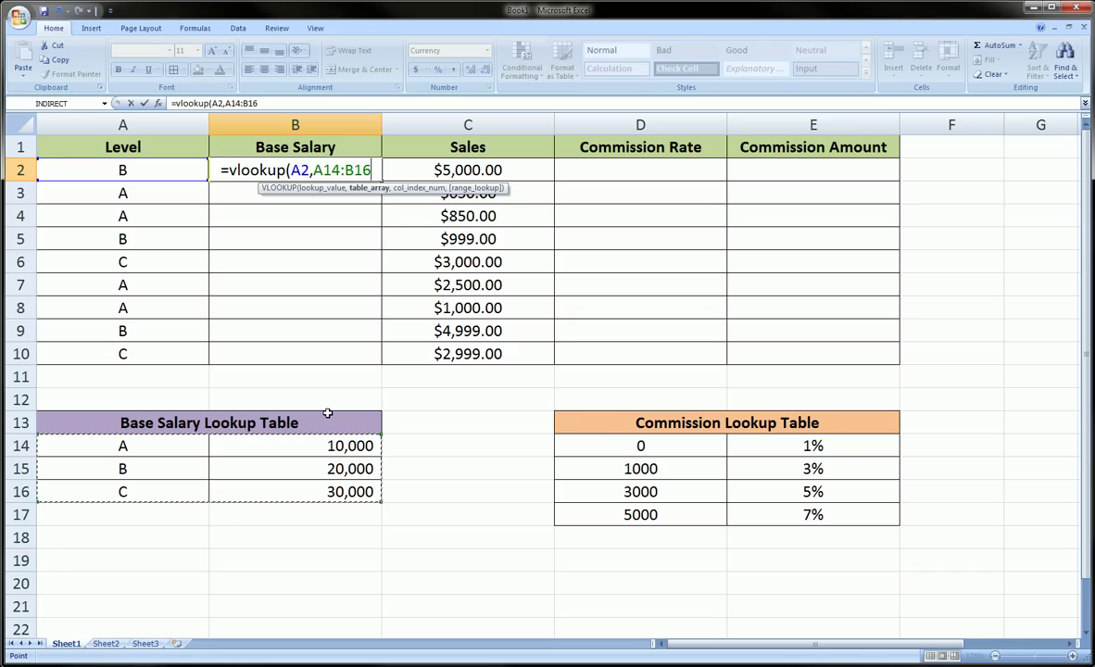
{"action": "key", "text": "F4"}
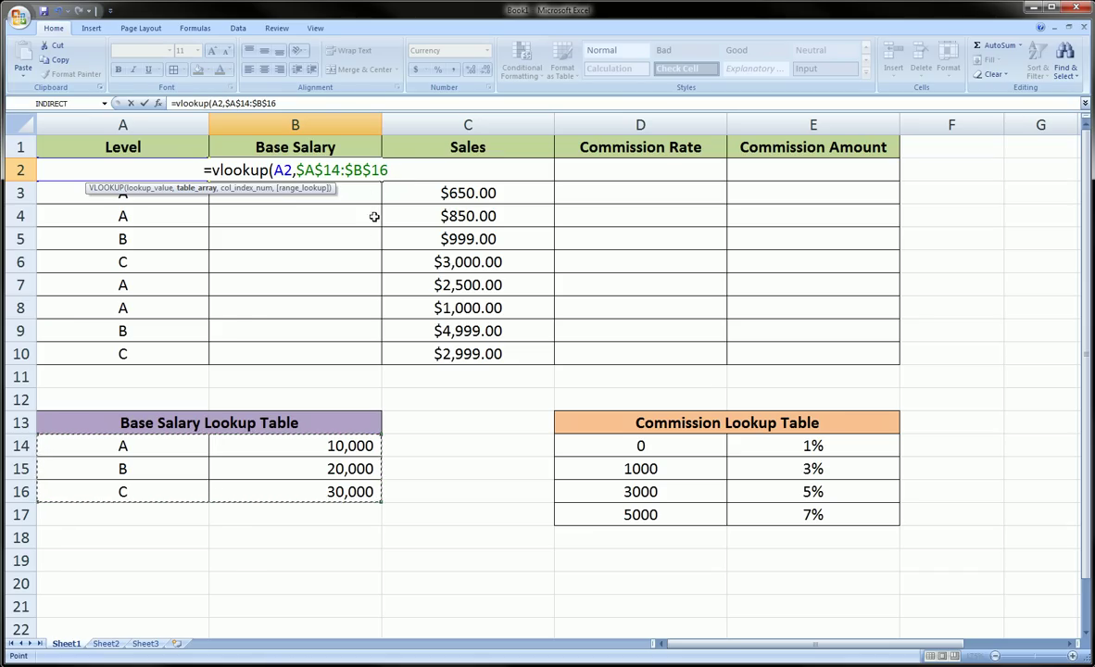
{"action": "left_click", "coordinate": [379, 311]}
{"action": "left_click_drag", "start_coordinate": [381, 318], "coordinate": [297, 195]}
{"action": "left_click_drag", "start_coordinate": [127, 445], "coordinate": [294, 491]}
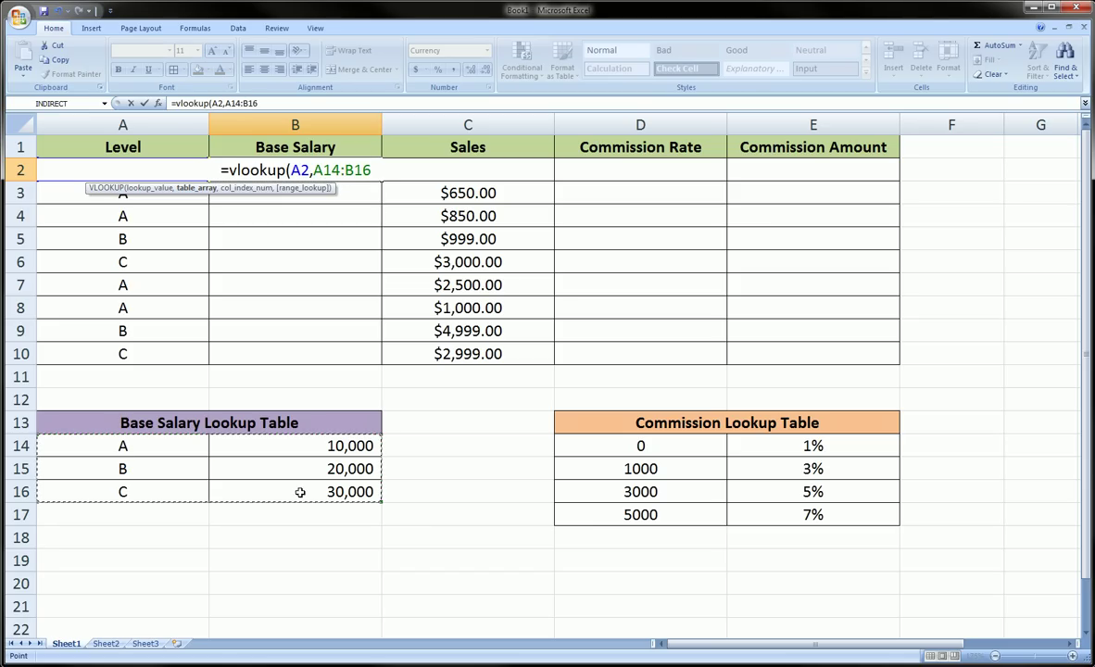
{"action": "key", "text": "F4"}
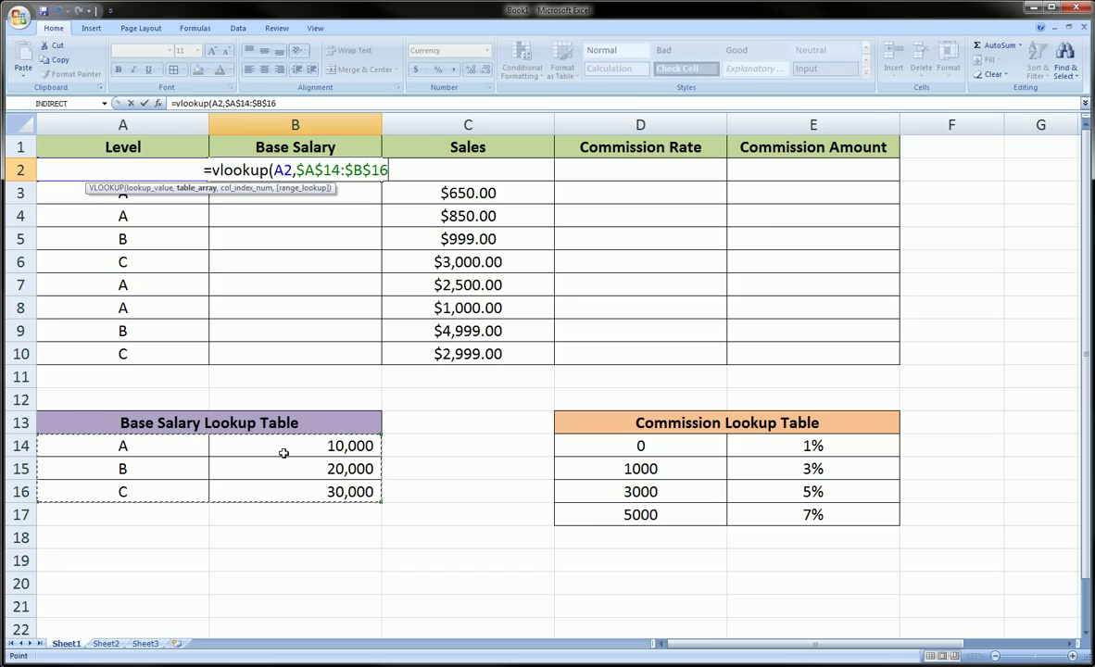
Complete the B2 formula with column index 2 and FALSE for an exact match, and enter it
{"action": "type", "text": ","}
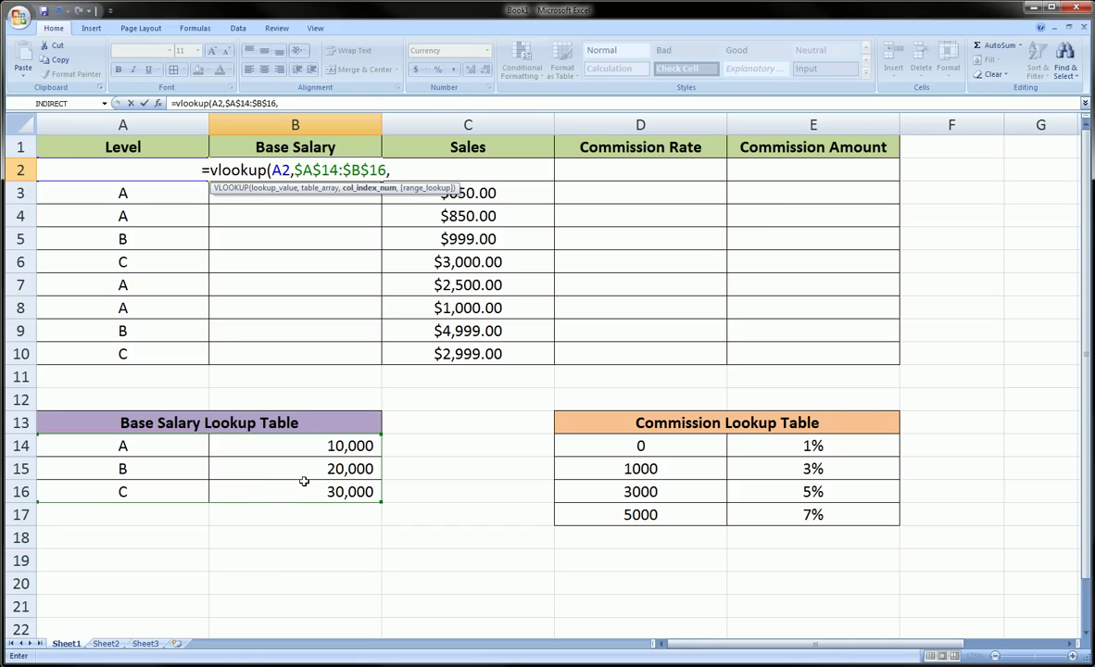
{"action": "type", "text": "2,"}
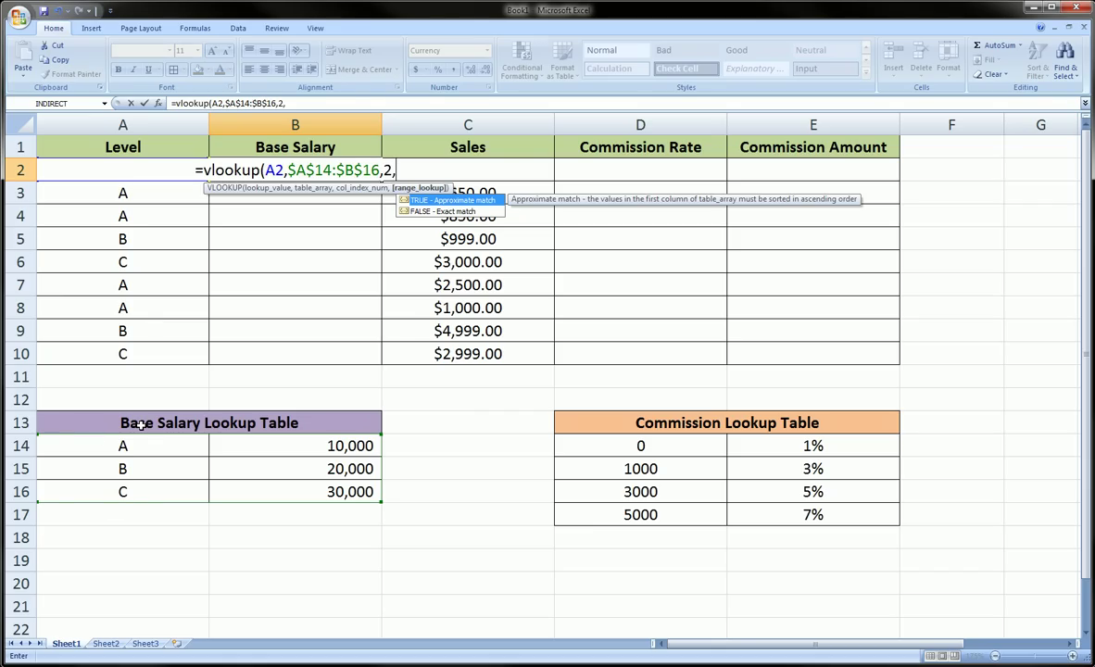
{"action": "type", "text": "fal"}
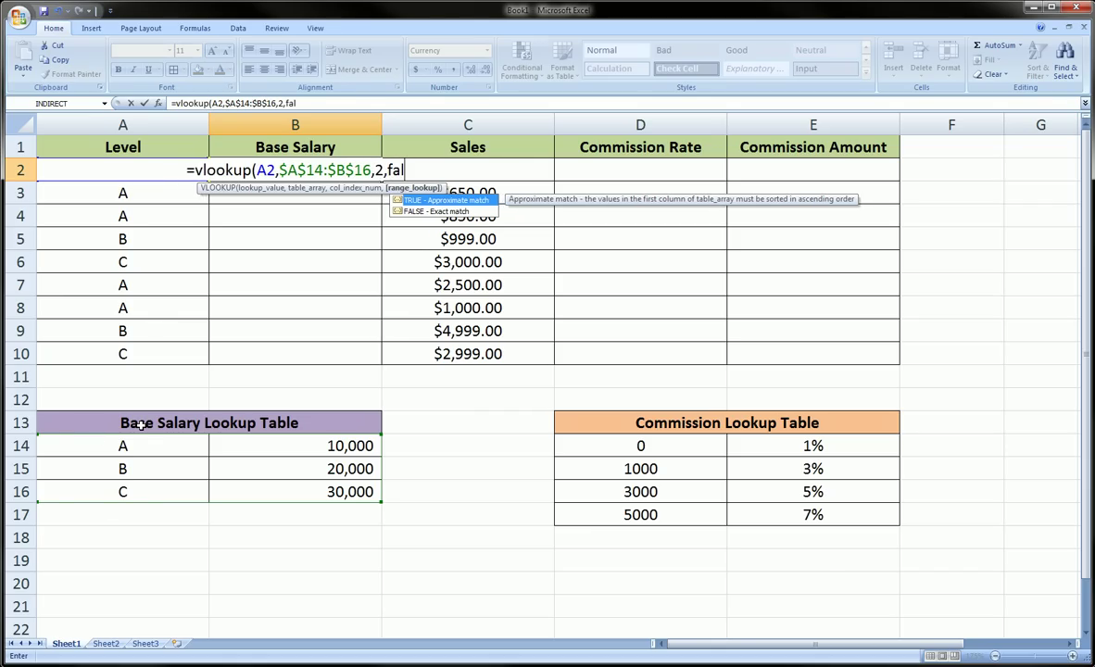
{"action": "type", "text": "se)"}
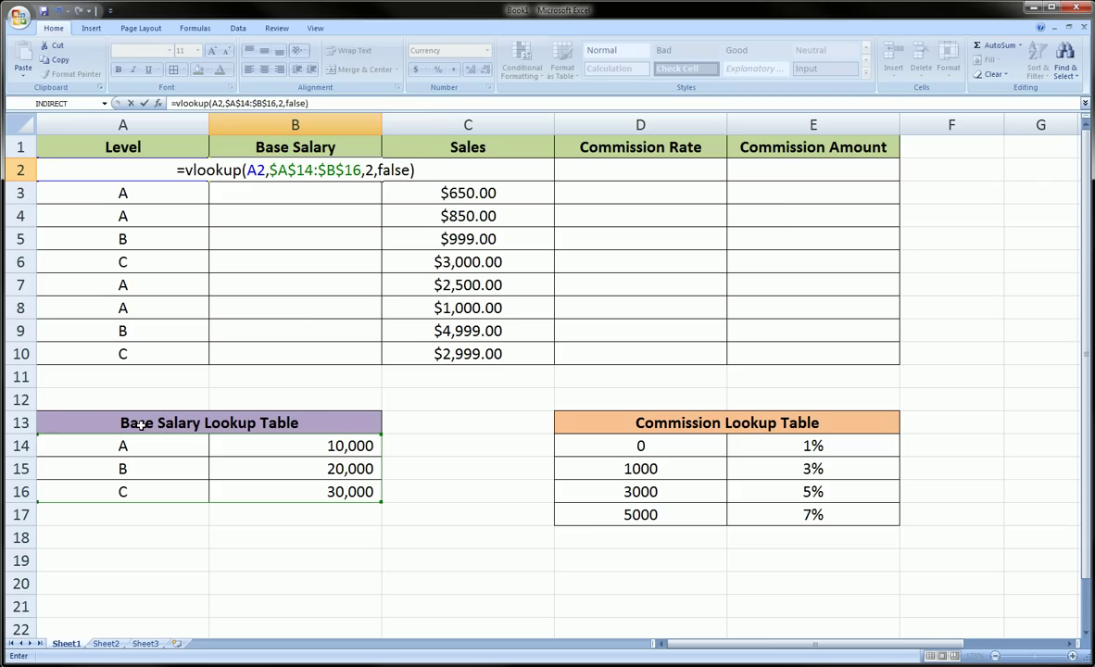
{"action": "key", "text": "Return"}
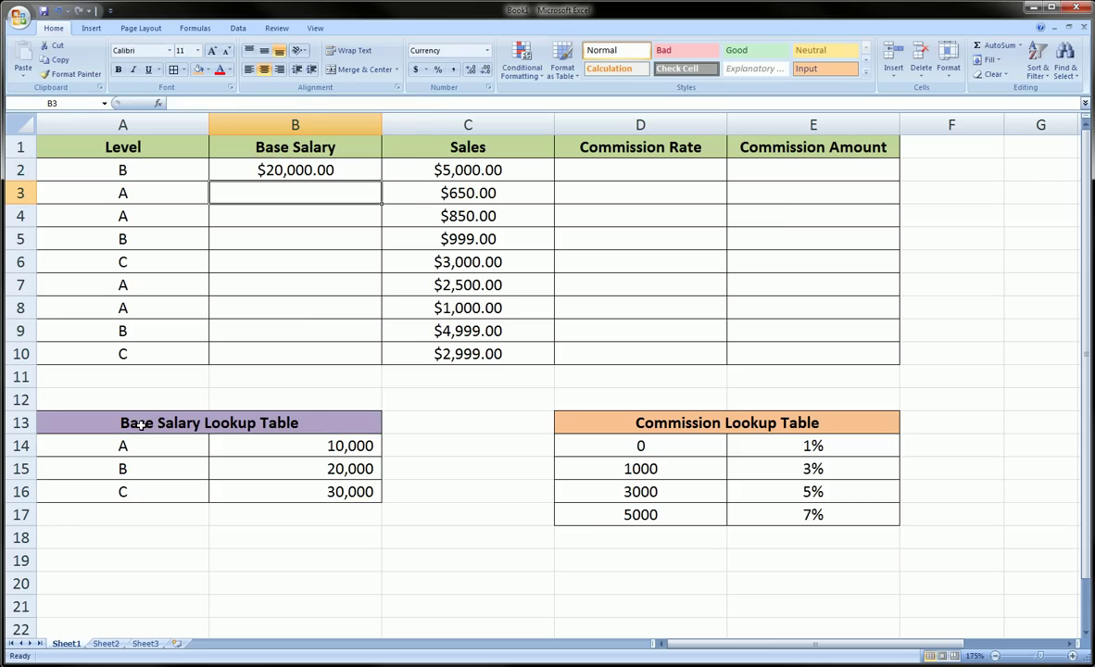
Copy the VLOOKUP formula from B2 down the Base Salary column through B10
{"action": "left_click", "coordinate": [321, 163]}
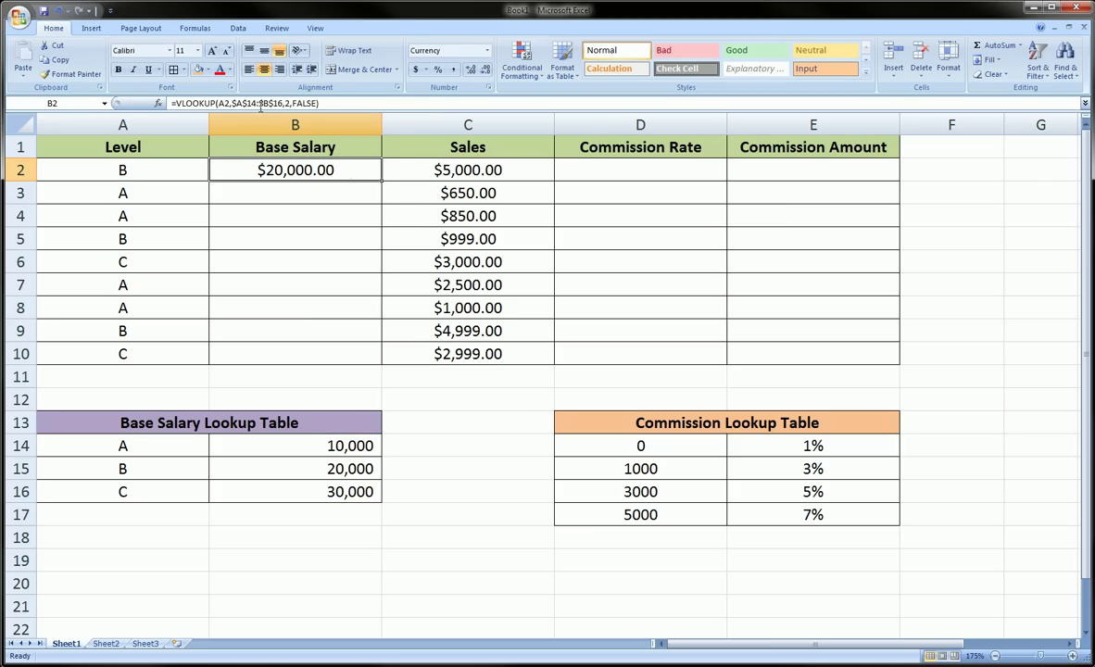
{"action": "mouse_move", "coordinate": [227, 104]}
{"action": "left_mouse_down"}
{"action": "mouse_move", "coordinate": [271, 97]}
{"action": "mouse_move", "coordinate": [278, 111]}
{"action": "mouse_move", "coordinate": [231, 120]}
{"action": "mouse_move", "coordinate": [208, 90]}
{"action": "mouse_move", "coordinate": [217, 111]}
{"action": "mouse_move", "coordinate": [234, 102]}
{"action": "mouse_move", "coordinate": [213, 96]}
{"action": "left_mouse_up"}
{"action": "mouse_move", "coordinate": [122, 174]}
{"action": "left_mouse_down"}
{"action": "mouse_move", "coordinate": [98, 167]}
{"action": "mouse_move", "coordinate": [144, 159]}
{"action": "left_mouse_up"}
{"action": "left_click_drag", "start_coordinate": [215, 102], "coordinate": [157, 177]}
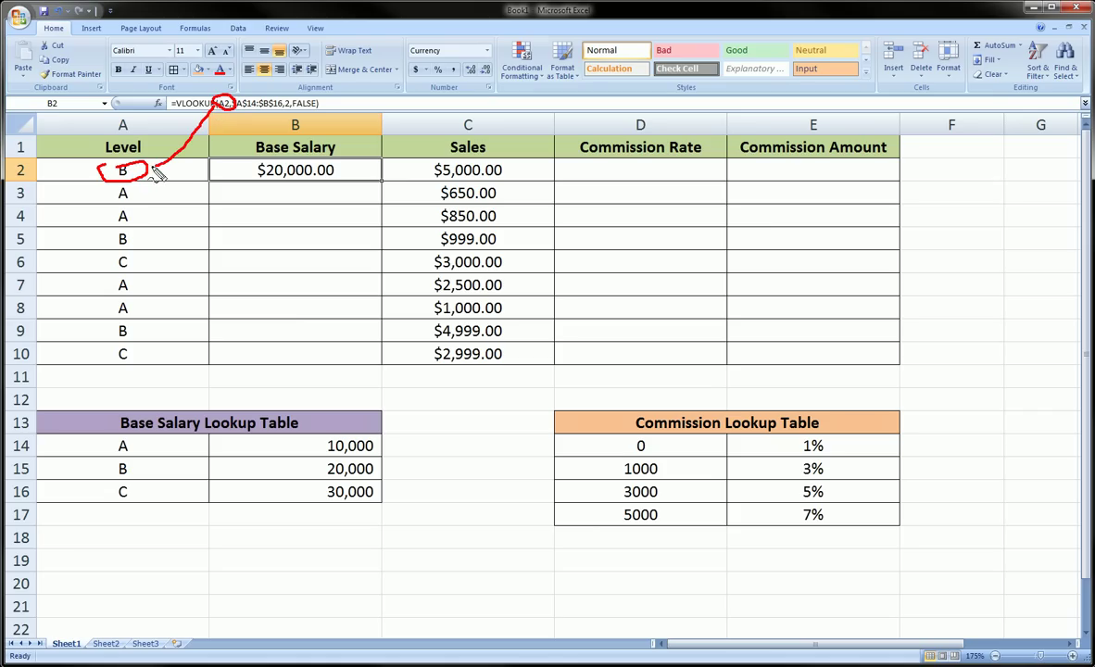
{"action": "key", "text": "Escape"}
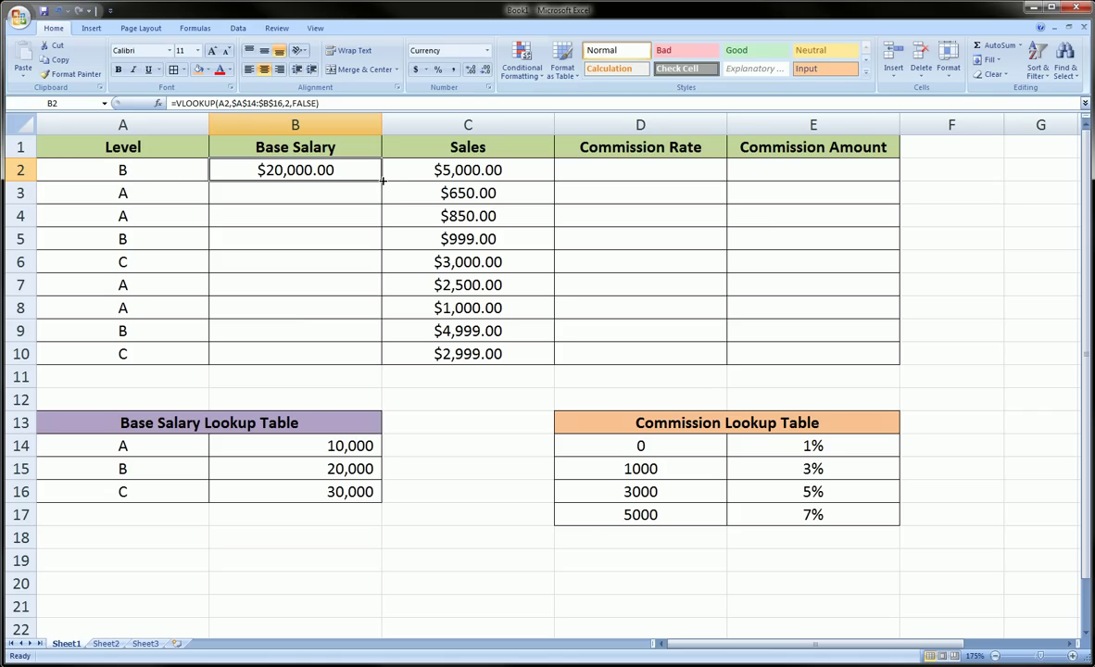
{"action": "left_click_drag", "start_coordinate": [381, 180], "coordinate": [383, 361]}
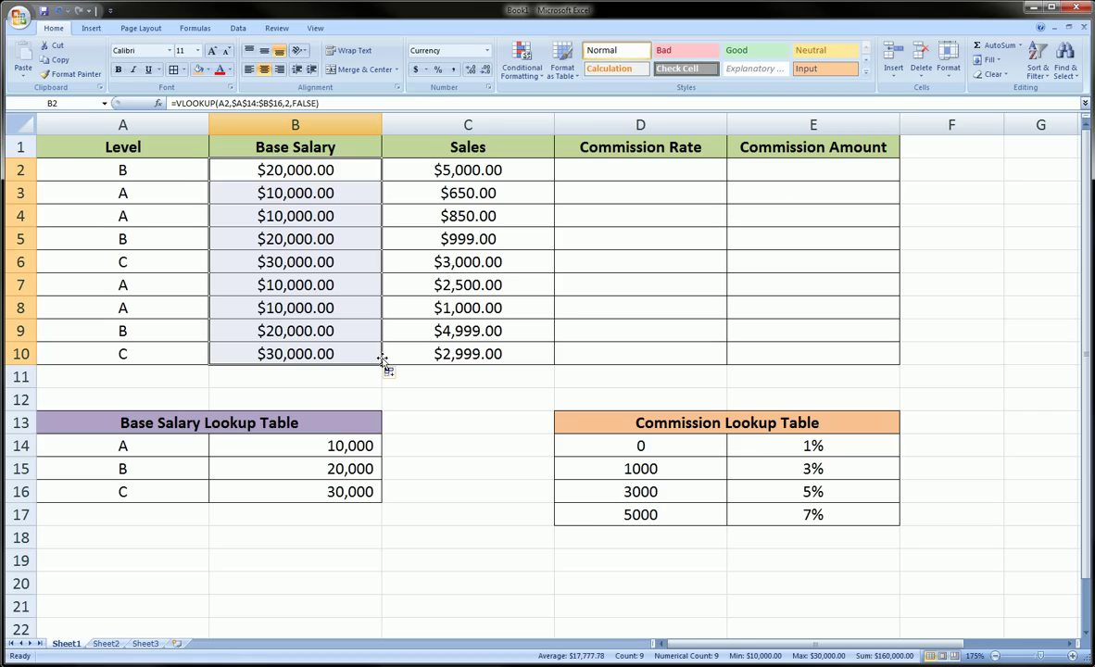
Check the copied formulas in B3, B6 and B10 against their Level codes and the Base Salary Lookup Table
{"action": "left_click", "coordinate": [256, 192]}
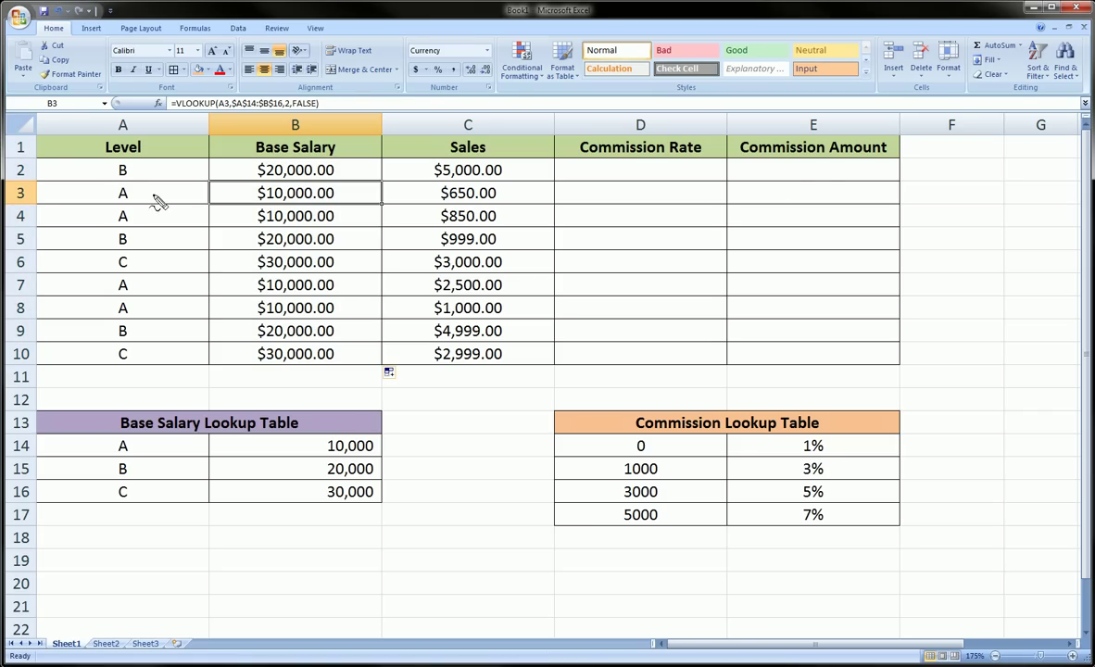
{"action": "mouse_move", "coordinate": [99, 185]}
{"action": "left_mouse_down"}
{"action": "mouse_move", "coordinate": [139, 190]}
{"action": "mouse_move", "coordinate": [116, 209]}
{"action": "mouse_move", "coordinate": [100, 192]}
{"action": "left_mouse_up"}
{"action": "mouse_move", "coordinate": [267, 441]}
{"action": "left_mouse_down"}
{"action": "mouse_move", "coordinate": [379, 447]}
{"action": "mouse_move", "coordinate": [269, 447]}
{"action": "left_mouse_up"}
{"action": "key", "text": "Escape"}
{"action": "left_click", "coordinate": [252, 261]}
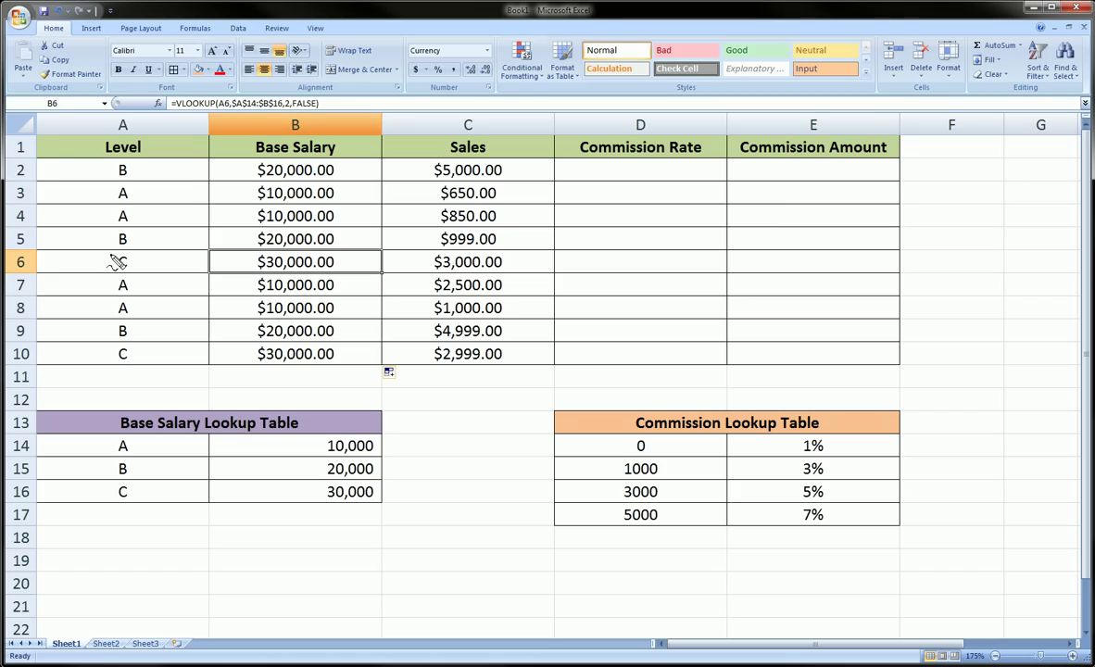
{"action": "mouse_move", "coordinate": [113, 251]}
{"action": "left_mouse_down"}
{"action": "mouse_move", "coordinate": [103, 257]}
{"action": "mouse_move", "coordinate": [110, 249]}
{"action": "left_mouse_up"}
{"action": "mouse_move", "coordinate": [117, 485]}
{"action": "left_mouse_down"}
{"action": "mouse_move", "coordinate": [139, 502]}
{"action": "mouse_move", "coordinate": [120, 484]}
{"action": "left_mouse_up"}
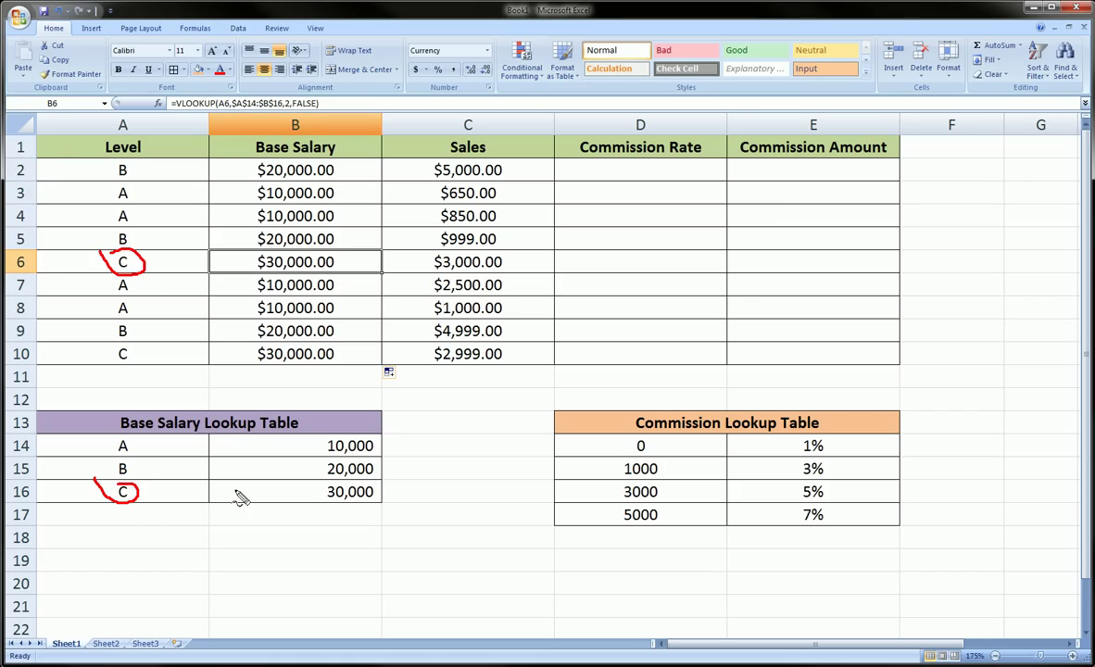
{"action": "mouse_move", "coordinate": [278, 470]}
{"action": "left_mouse_down"}
{"action": "mouse_move", "coordinate": [384, 480]}
{"action": "mouse_move", "coordinate": [301, 477]}
{"action": "left_mouse_up"}
{"action": "key", "text": "Escape"}
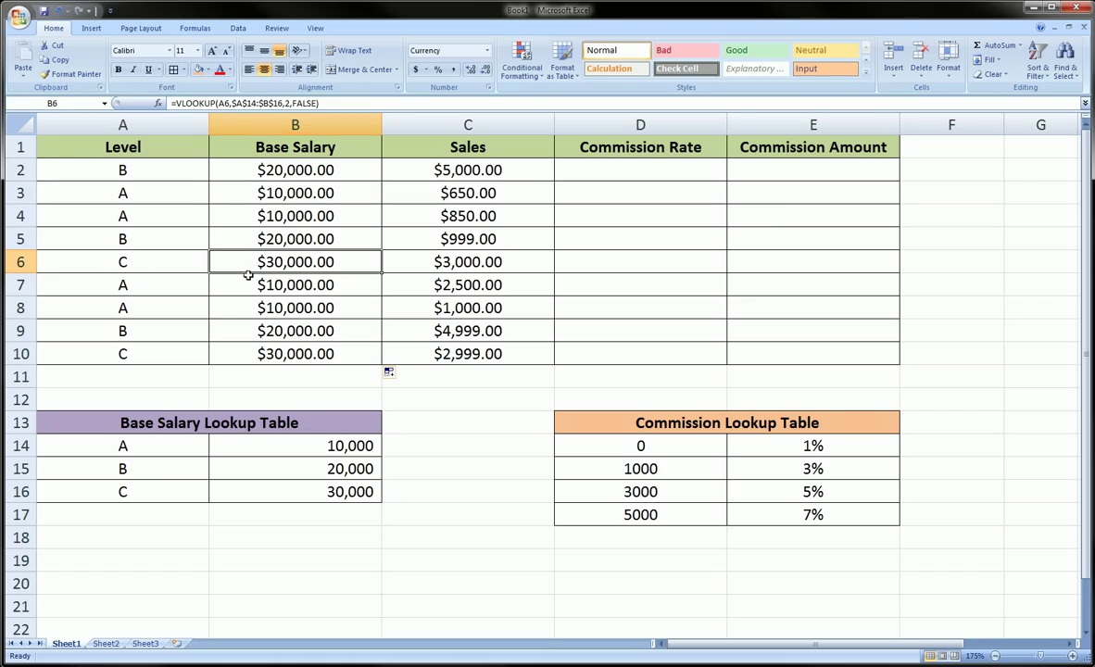
{"action": "left_click", "coordinate": [282, 353]}
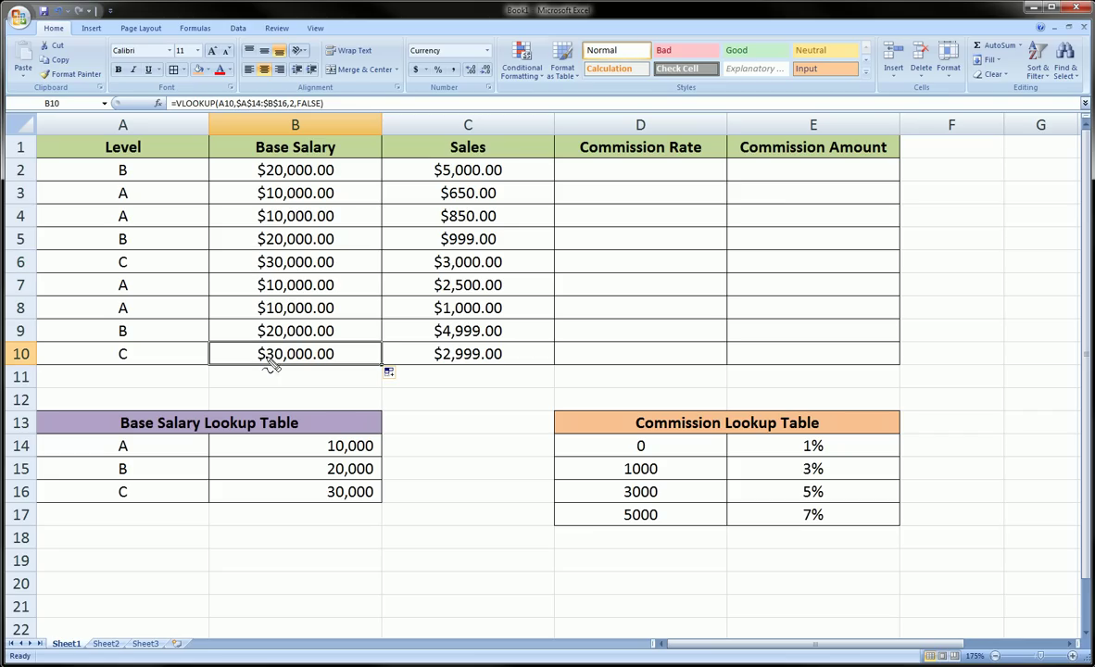
{"action": "mouse_move", "coordinate": [253, 354]}
{"action": "left_mouse_down"}
{"action": "mouse_move", "coordinate": [146, 362]}
{"action": "mouse_move", "coordinate": [157, 374]}
{"action": "mouse_move", "coordinate": [139, 360]}
{"action": "mouse_move", "coordinate": [117, 367]}
{"action": "mouse_move", "coordinate": [130, 371]}
{"action": "mouse_move", "coordinate": [109, 344]}
{"action": "mouse_move", "coordinate": [88, 374]}
{"action": "mouse_move", "coordinate": [98, 465]}
{"action": "mouse_move", "coordinate": [115, 493]}
{"action": "mouse_move", "coordinate": [313, 490]}
{"action": "left_mouse_up"}
{"action": "mouse_move", "coordinate": [380, 497]}
{"action": "left_mouse_down"}
{"action": "mouse_move", "coordinate": [405, 464]}
{"action": "mouse_move", "coordinate": [403, 435]}
{"action": "mouse_move", "coordinate": [330, 365]}
{"action": "mouse_move", "coordinate": [325, 377]}
{"action": "mouse_move", "coordinate": [339, 371]}
{"action": "left_mouse_up"}
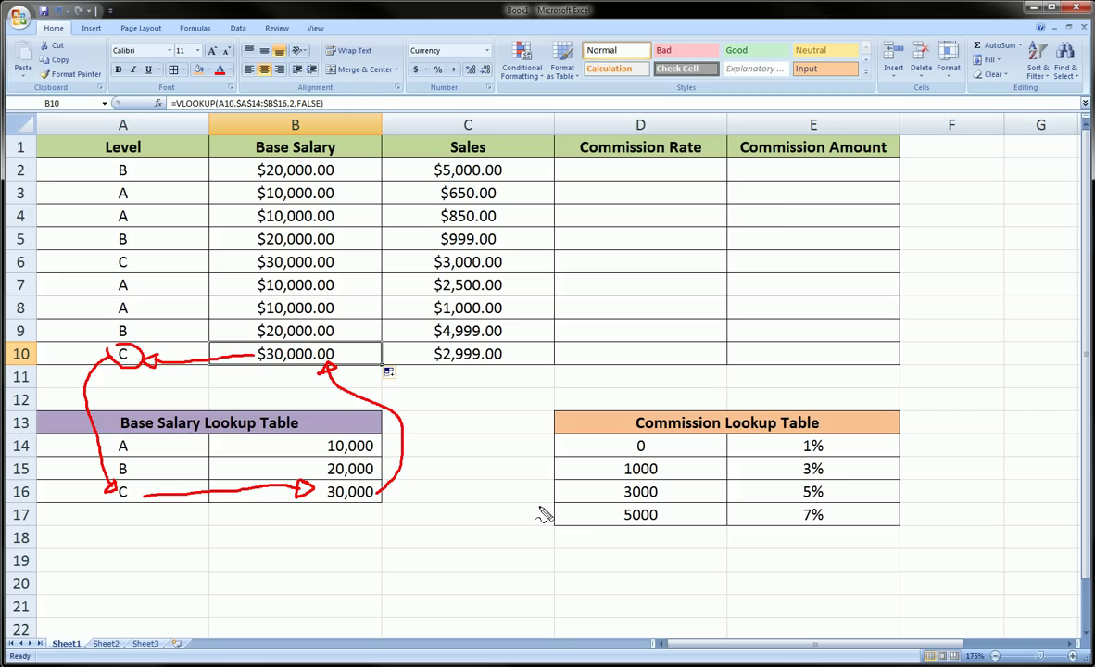
{"action": "key", "text": "Escape"}
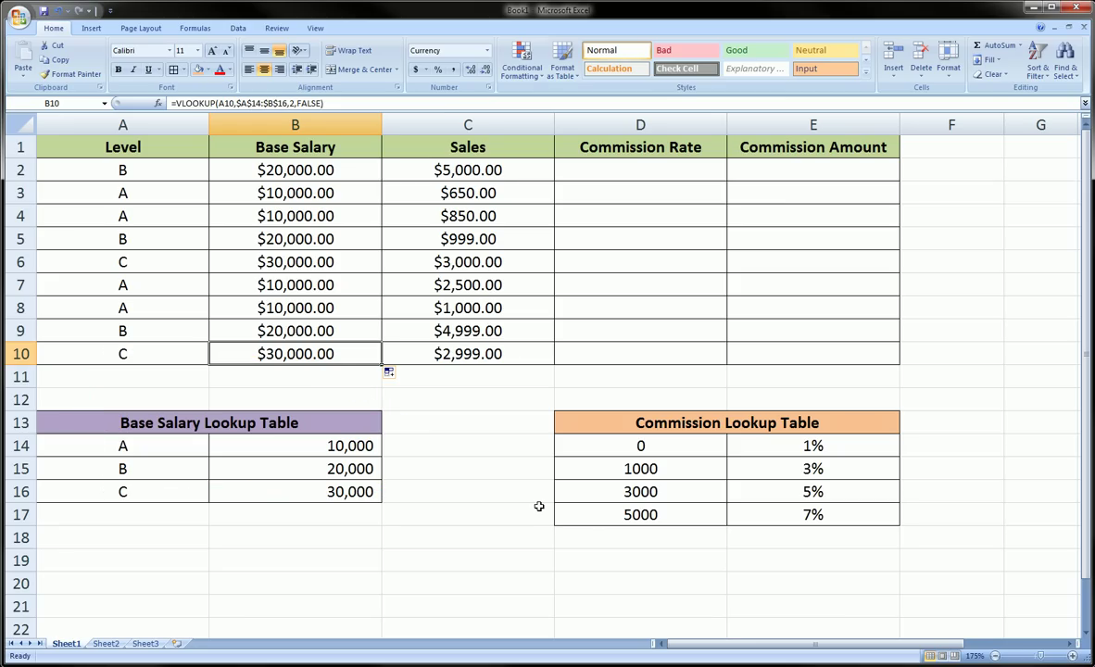
Review the Level and Sales values in row 2 and the Sales amounts below, which determine the commission rate
{"action": "left_click", "coordinate": [491, 169]}
{"action": "left_click", "coordinate": [561, 148]}
{"action": "left_click", "coordinate": [582, 165]}
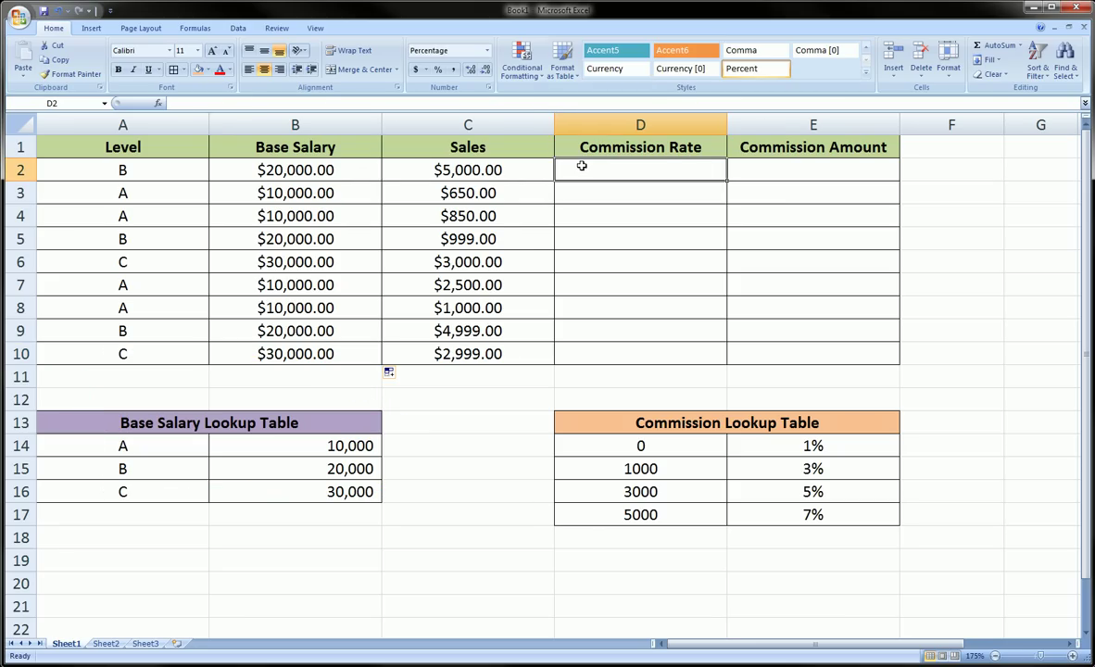
{"action": "left_click", "coordinate": [474, 156]}
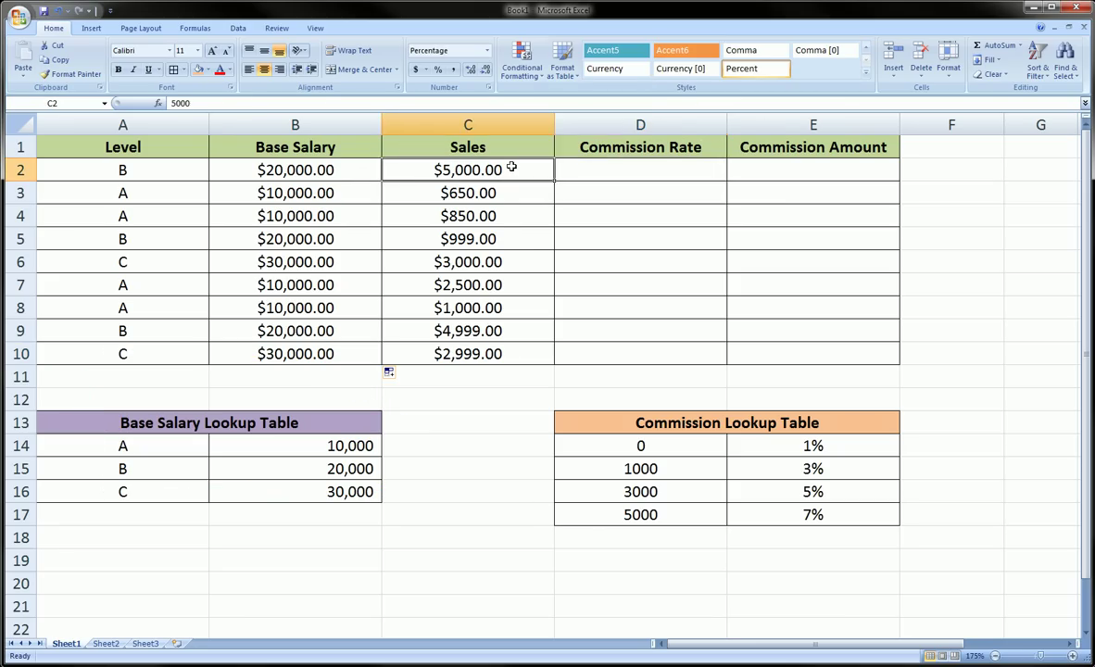
{"action": "left_click", "coordinate": [20, 167]}
{"action": "left_click", "coordinate": [475, 162]}
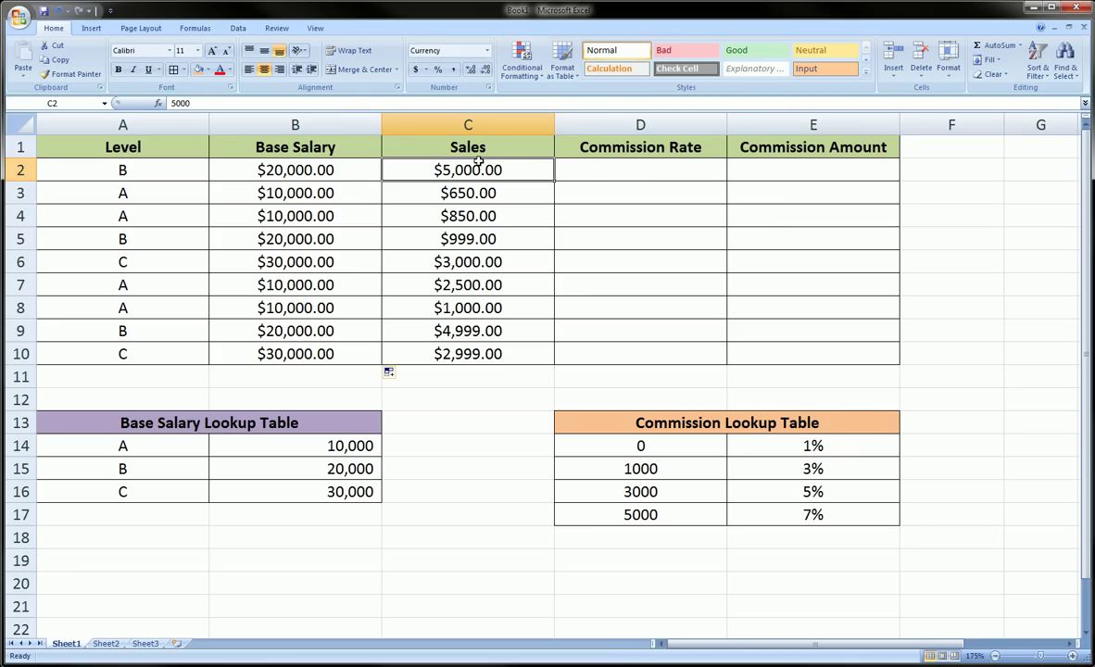
{"action": "left_click", "coordinate": [107, 166]}
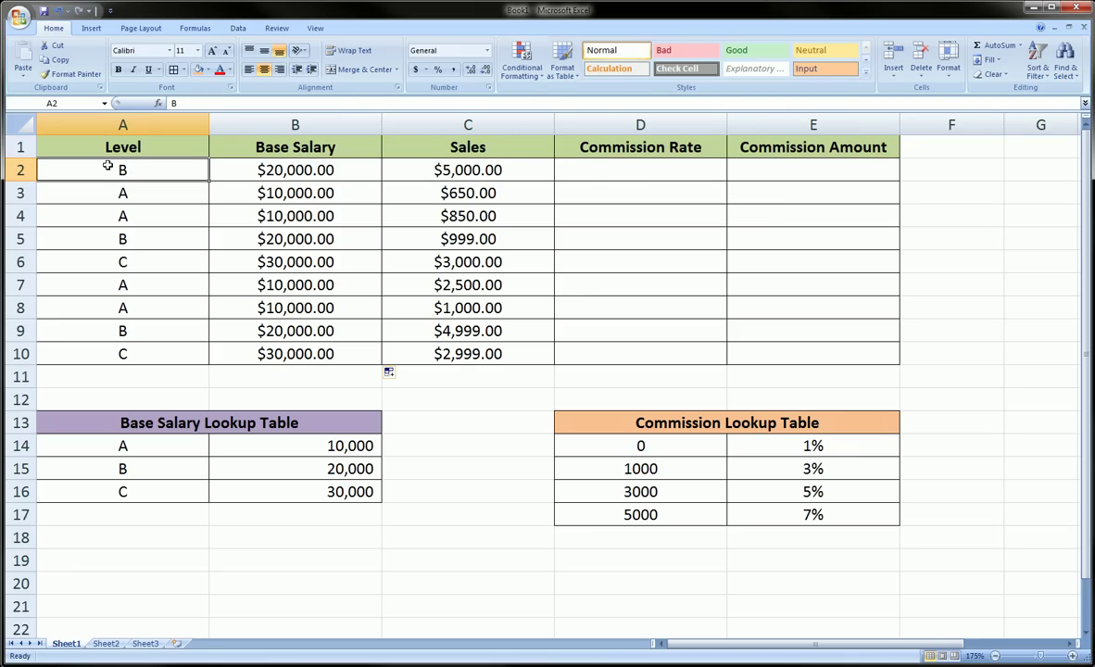
{"action": "left_click", "coordinate": [494, 171]}
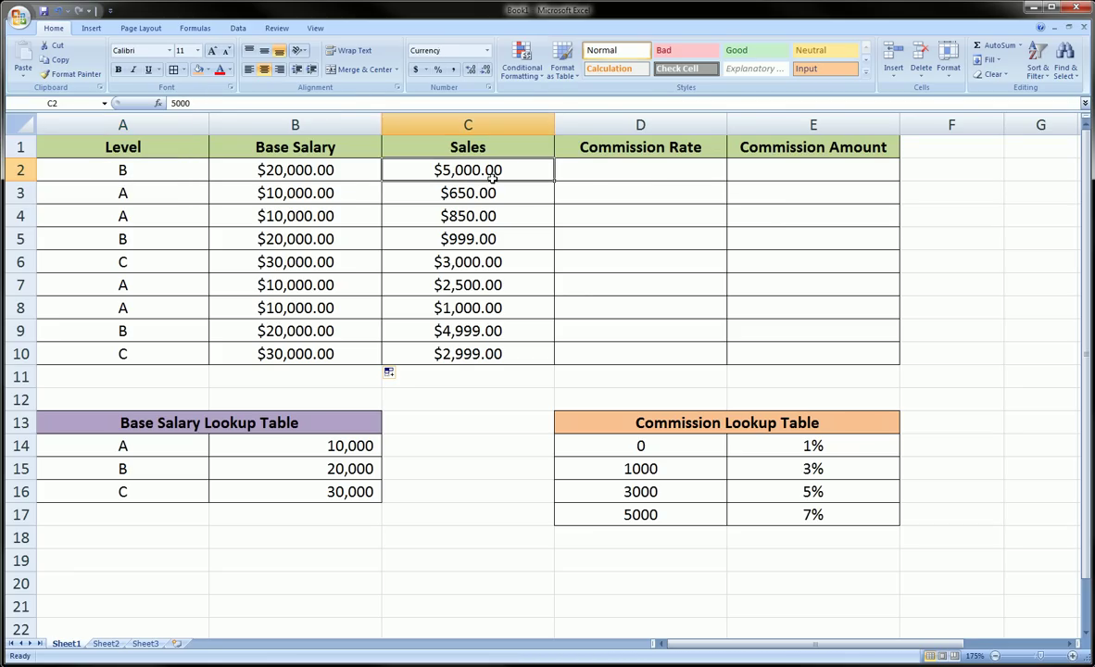
{"action": "key", "text": "Down"}
{"action": "key", "text": "Down"}
{"action": "key", "text": "Down"}
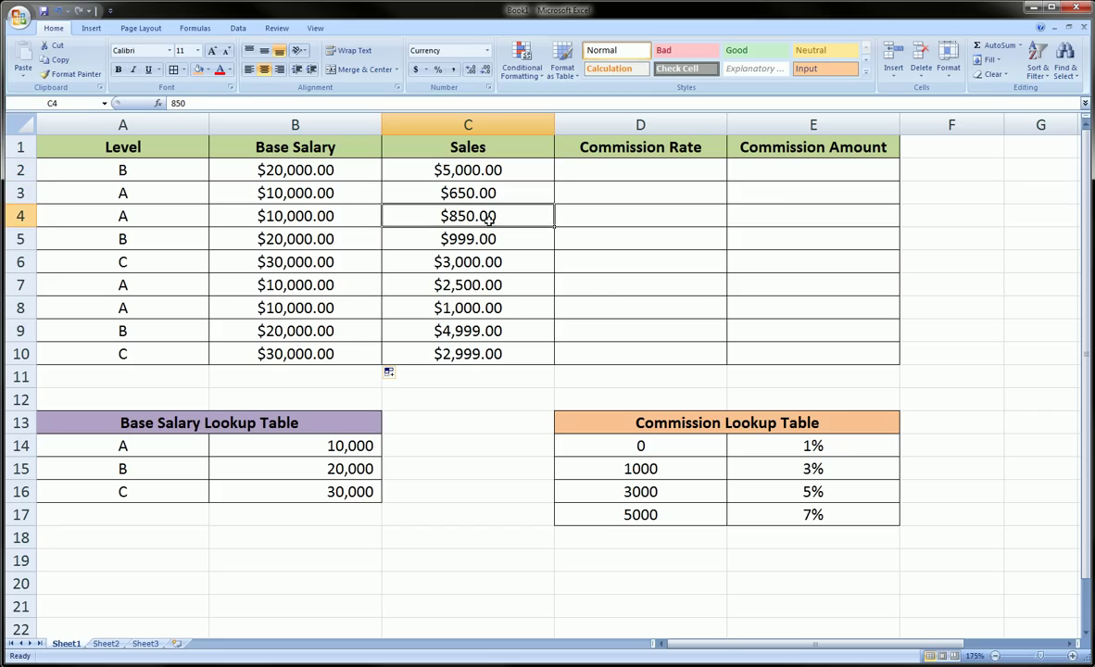
{"action": "left_click", "coordinate": [478, 170]}
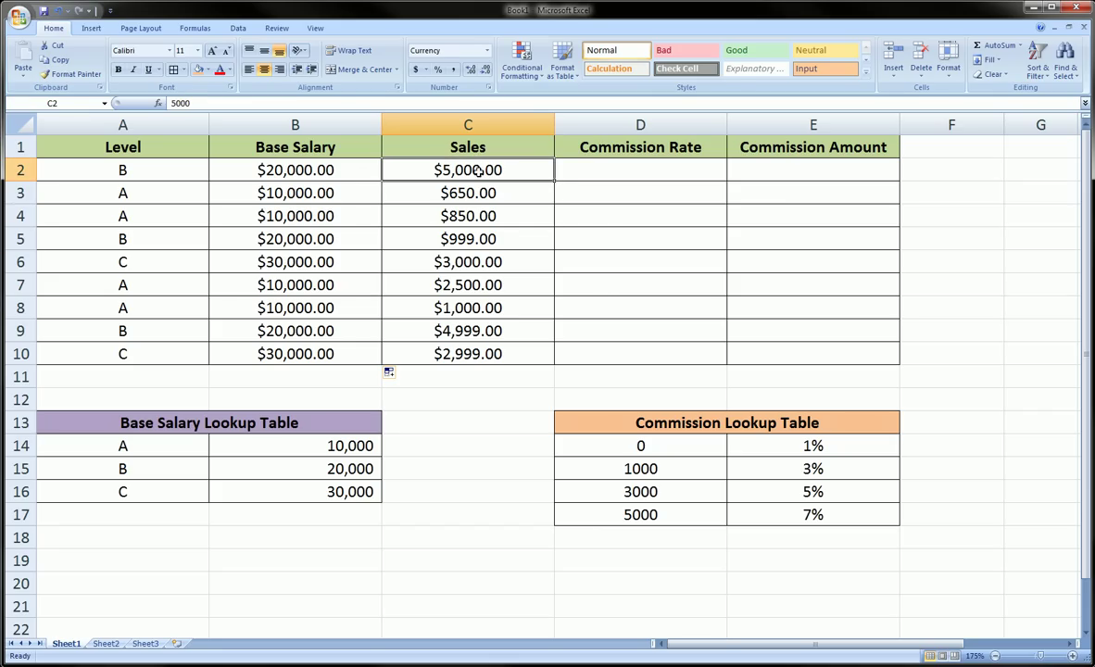
Examine the sales thresholds and rates in the Commission Lookup Table, D14:E17, for the empty Commission Rate cell D2
{"action": "left_click", "coordinate": [580, 171]}
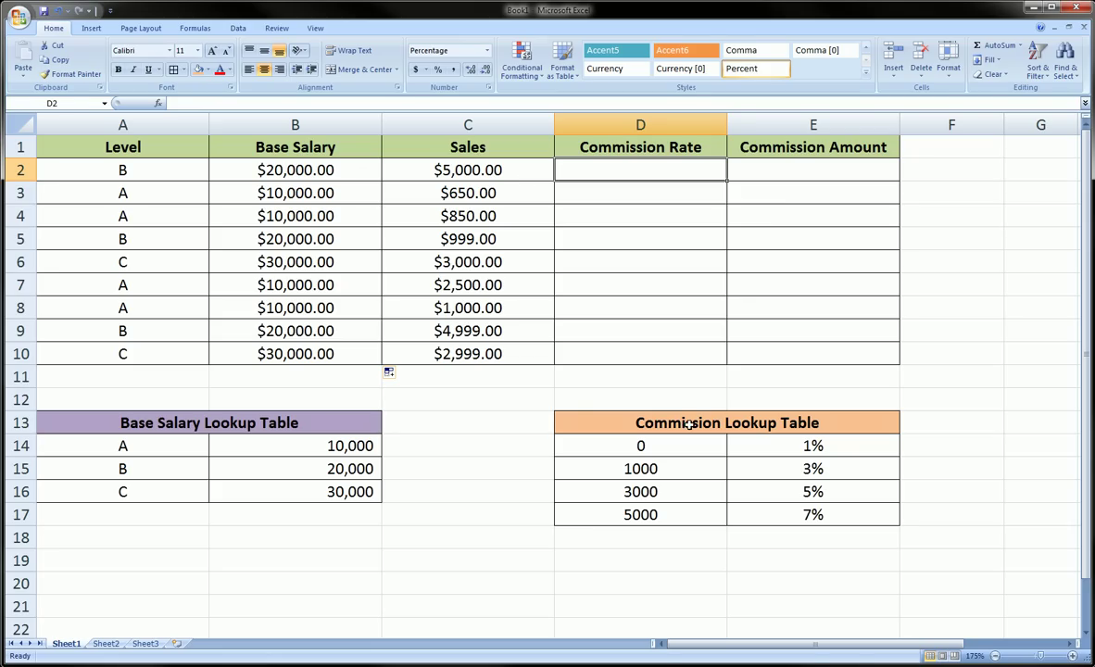
{"action": "left_click_drag", "start_coordinate": [612, 445], "coordinate": [805, 515]}
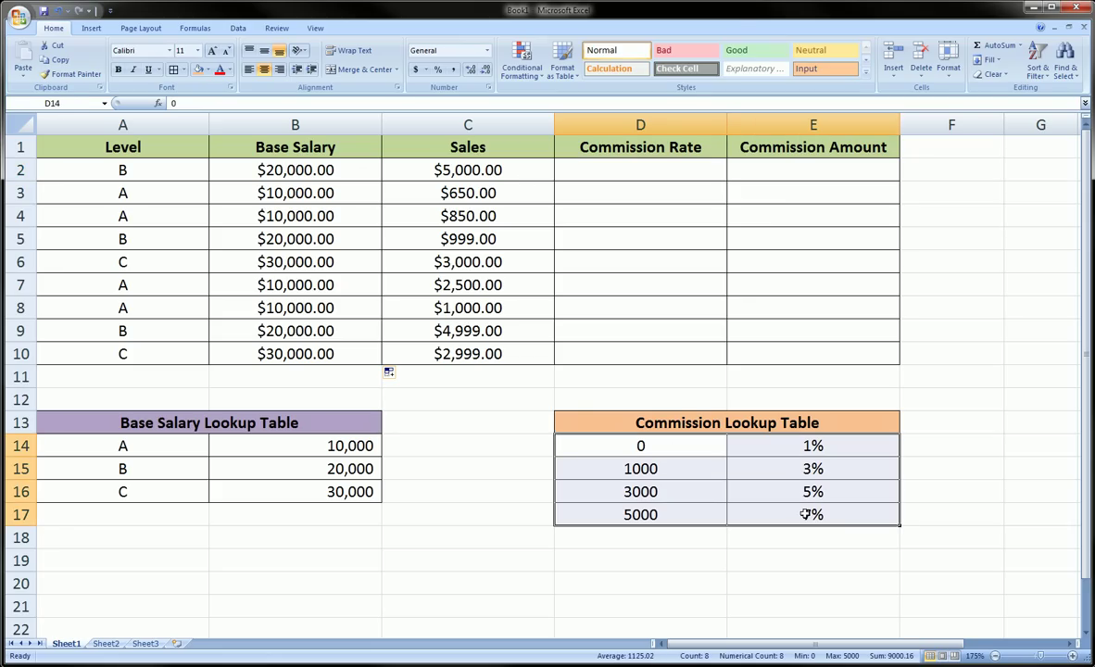
{"action": "left_click", "coordinate": [684, 454]}
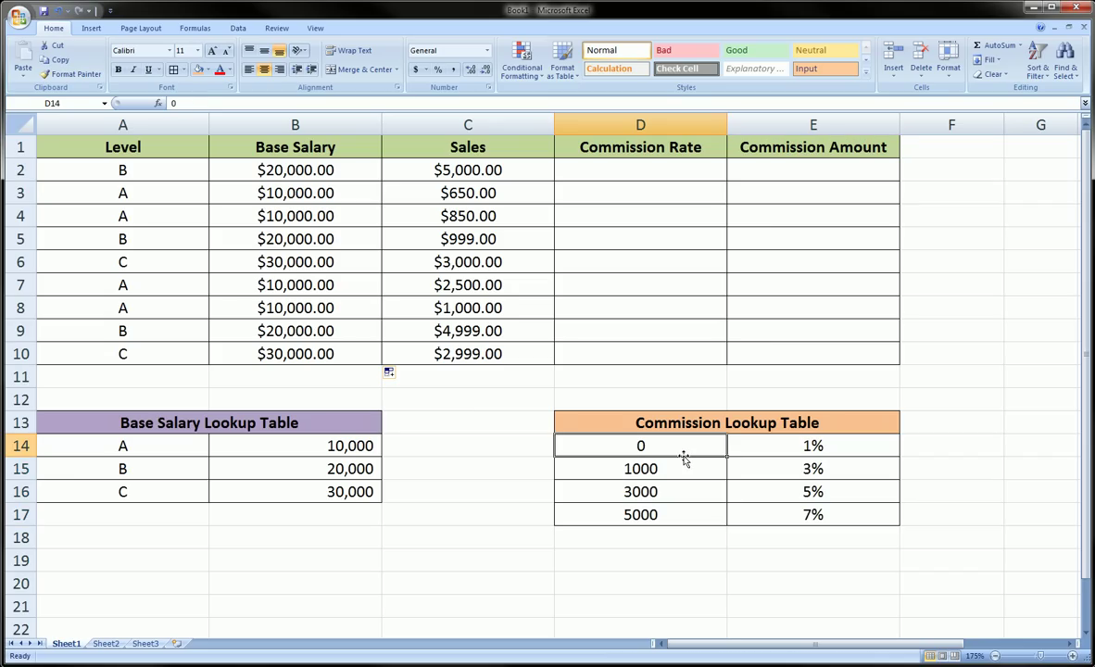